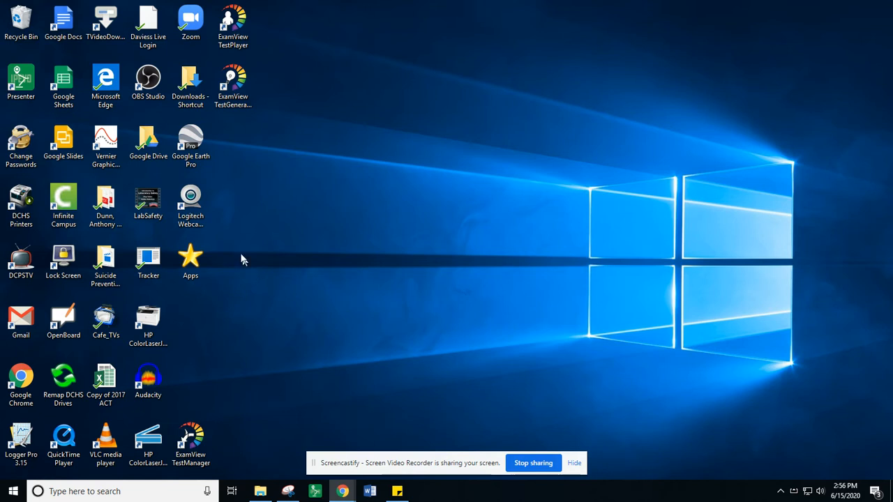
- Open Vernier Graphical Analysis from the desktop and start a new Manual Entry experiment
{"action": "left_click", "coordinate": [112, 153]}
{"action": "left_click", "coordinate": [112, 155]}
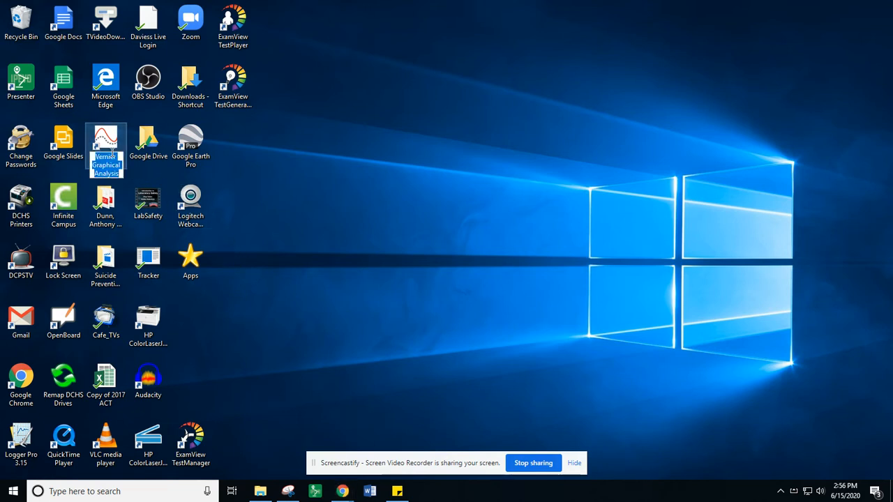
{"action": "key", "text": "Escape"}
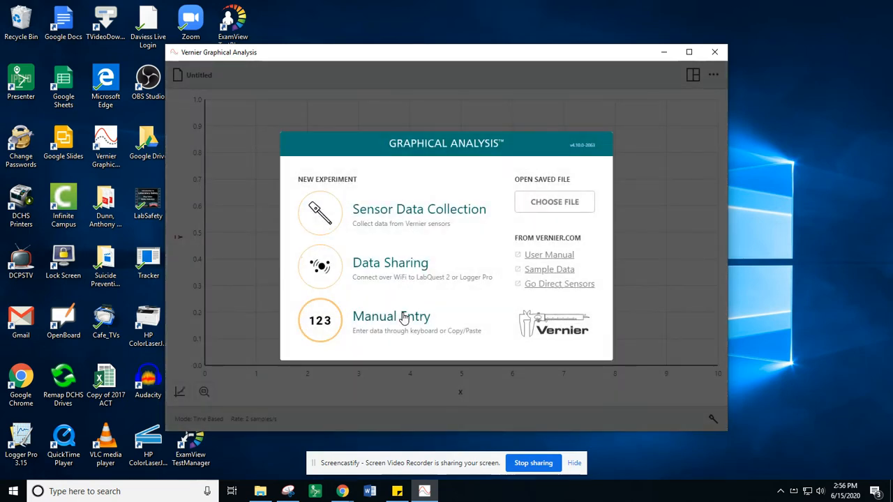
{"action": "left_click", "coordinate": [402, 317]}
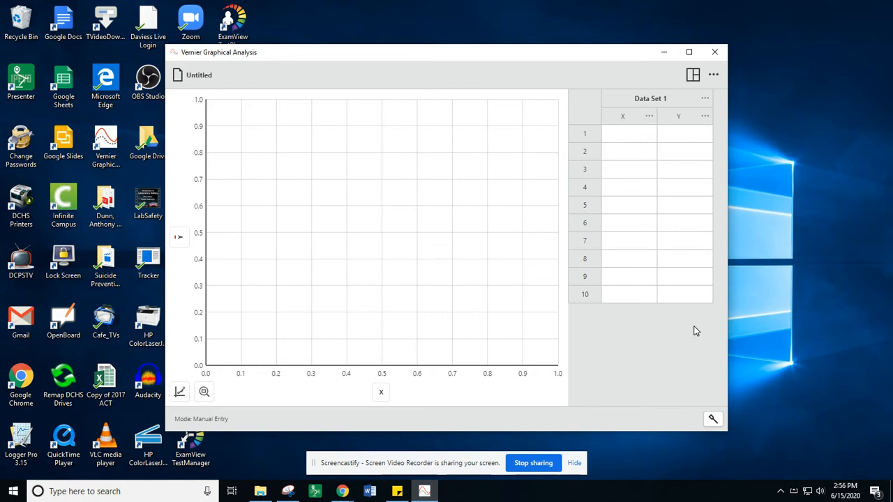
{"action": "key", "text": "alt+Tab"}
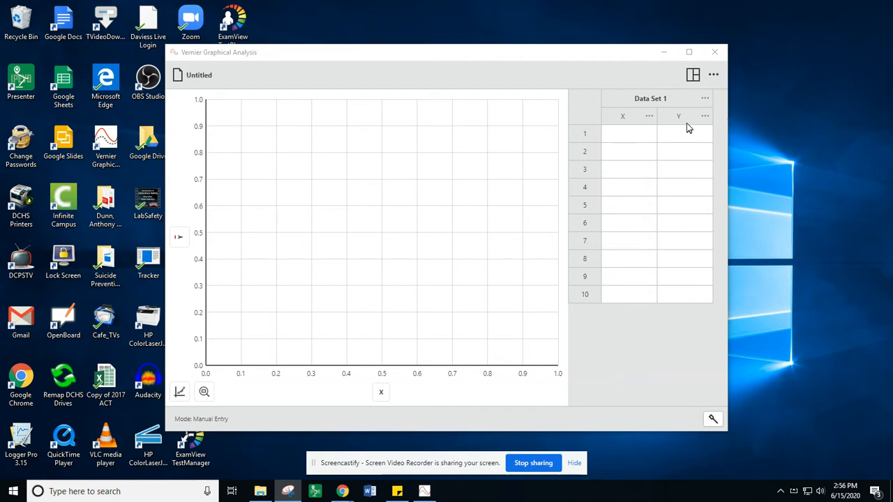
- Rename the X column of Data Set 1 to Mass and set its units to kg
{"action": "left_click", "coordinate": [648, 116]}
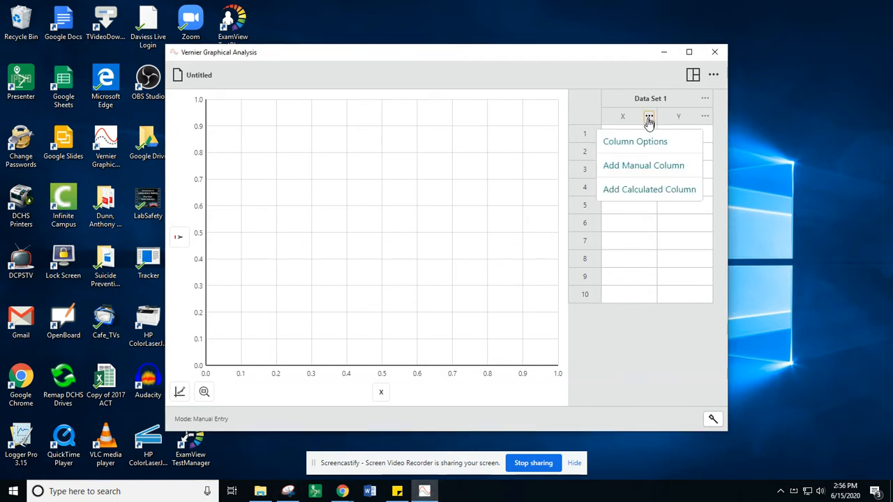
{"action": "left_click", "coordinate": [644, 145]}
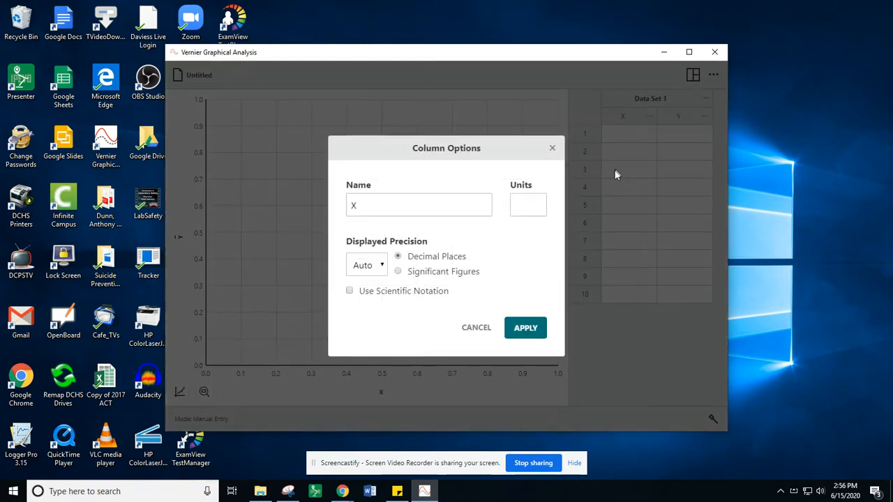
{"action": "left_click", "coordinate": [452, 210]}
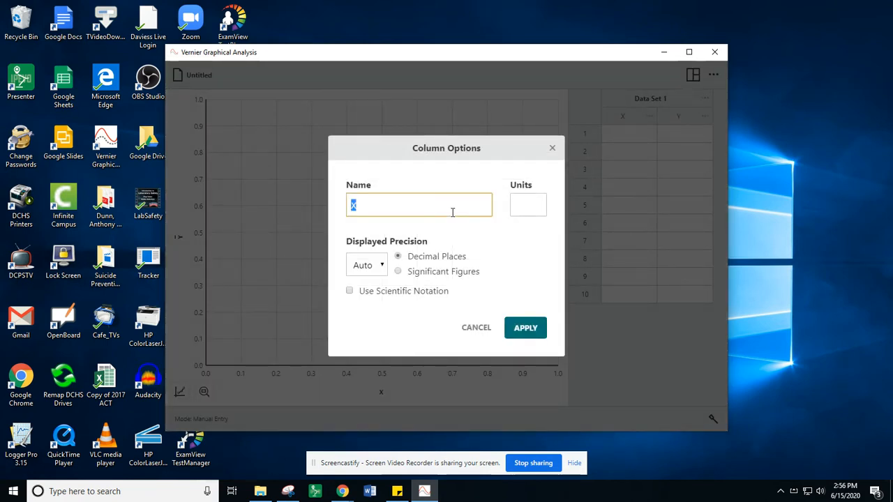
{"action": "type", "text": "Mass"}
{"action": "key", "text": "Tab"}
{"action": "type", "text": "kg"}
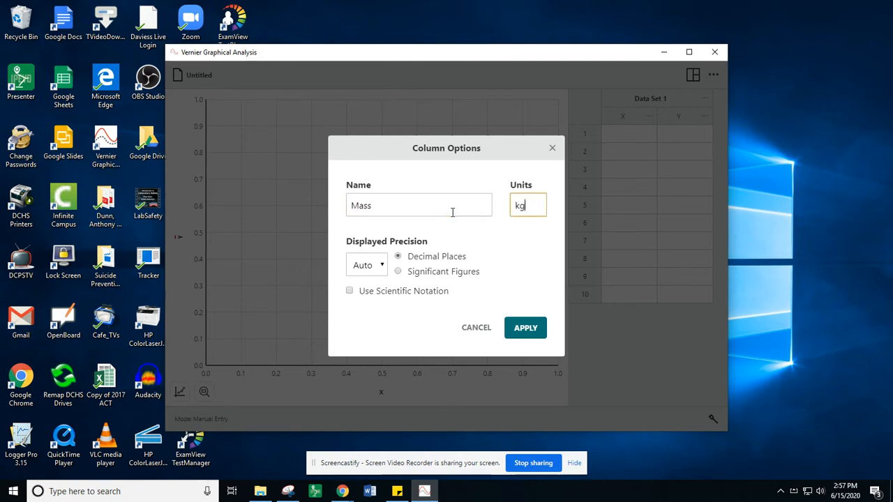
{"action": "left_click", "coordinate": [526, 328]}
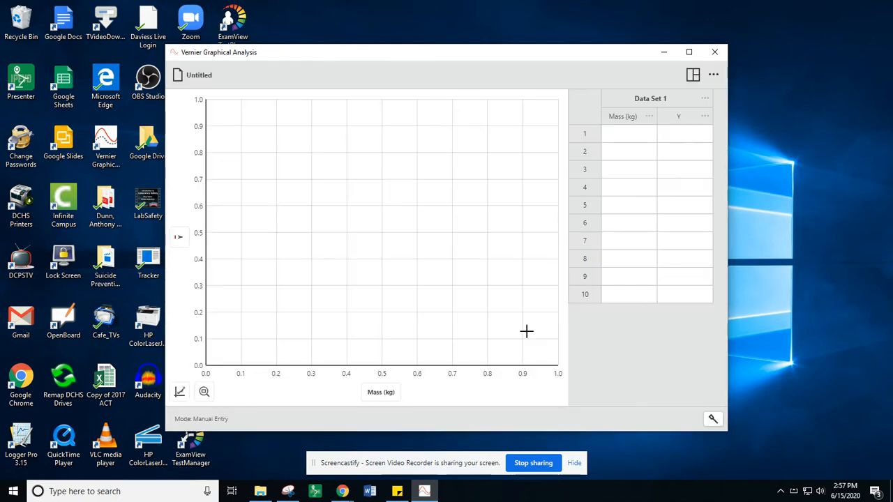
- Rename the Y column of Data Set 1 to Period and set its units to s
{"action": "left_click", "coordinate": [704, 117]}
{"action": "left_click", "coordinate": [673, 144]}
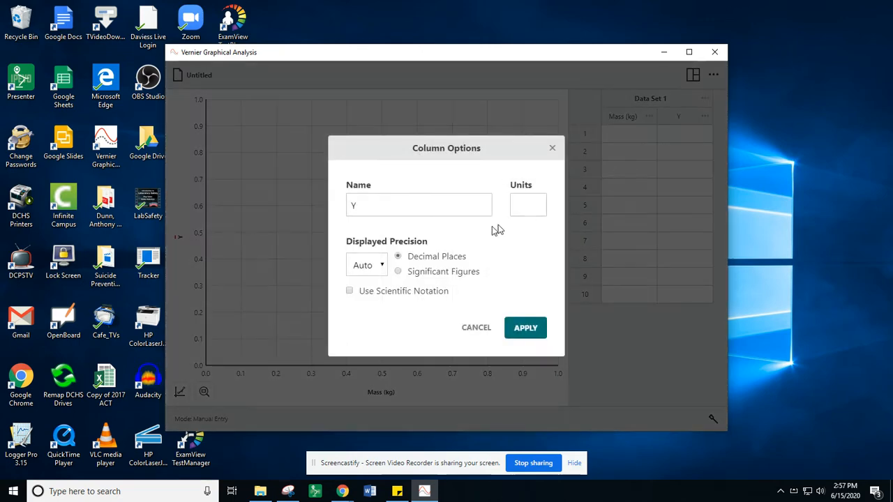
{"action": "left_click", "coordinate": [402, 206]}
{"action": "type", "text": "Pe"}
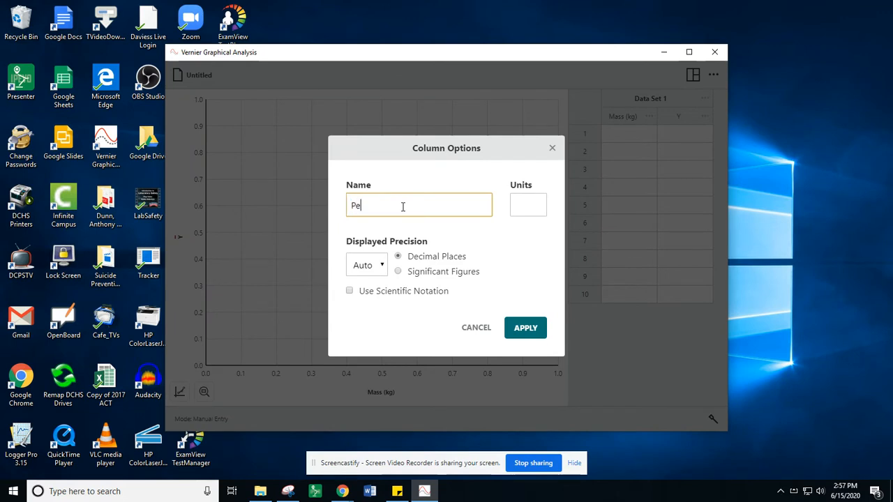
{"action": "type", "text": "riod"}
{"action": "key", "text": "Tab"}
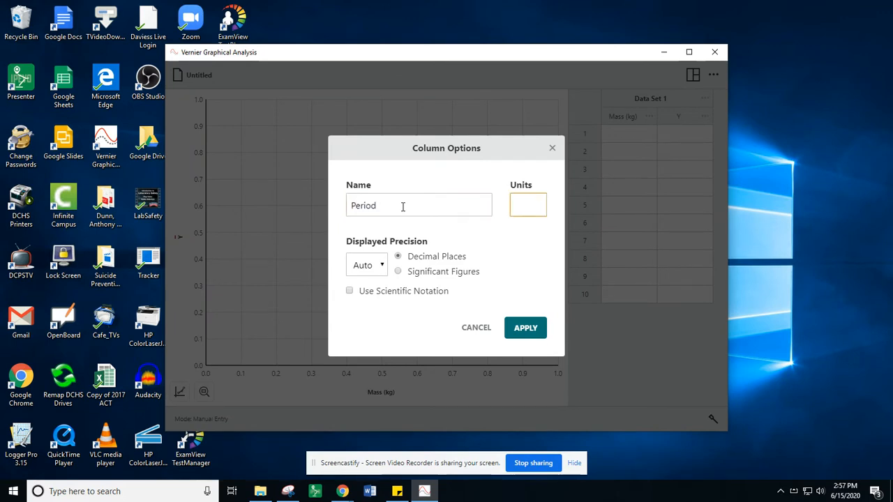
{"action": "type", "text": "s"}
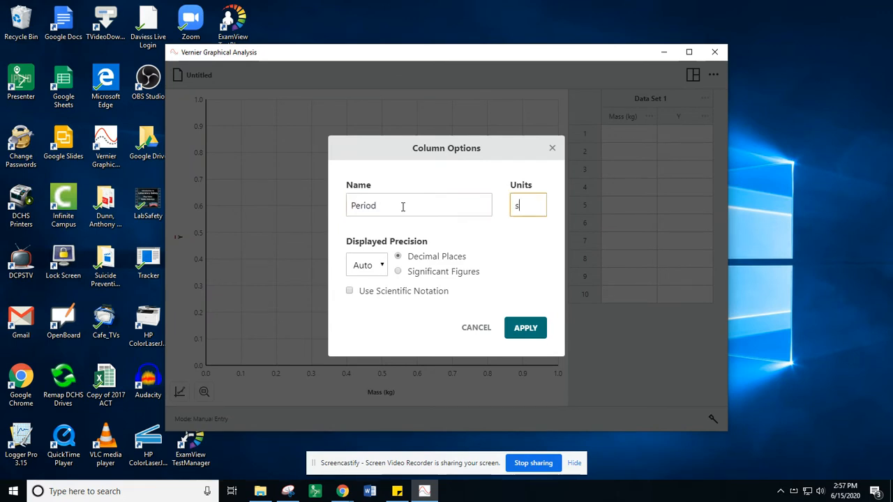
{"action": "left_click", "coordinate": [527, 338]}
- Enter a mass of .0237 kg and a period of 1.8603 s in row 1 of the data table
{"action": "left_click", "coordinate": [634, 138]}
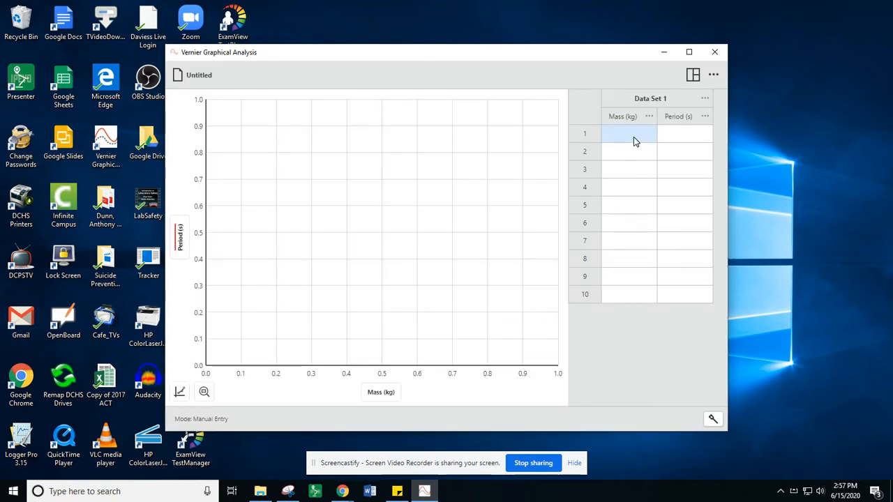
{"action": "left_click", "coordinate": [634, 138]}
{"action": "type", "text": ".0237"}
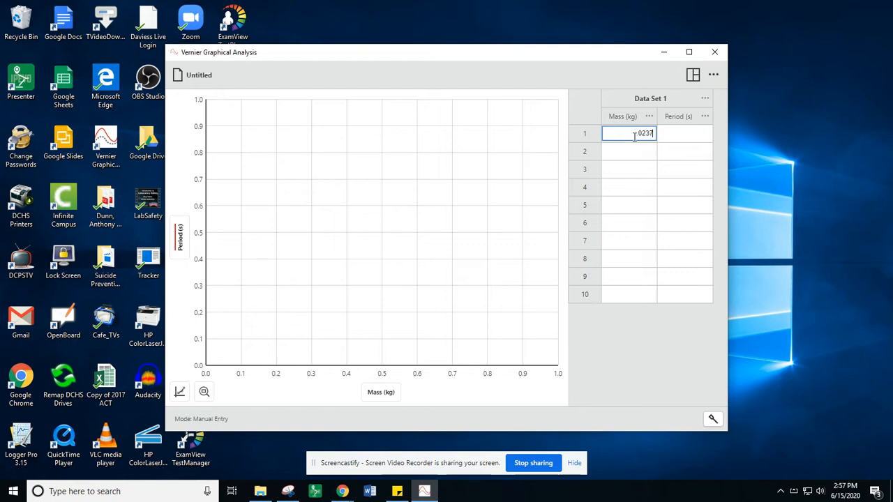
{"action": "key", "text": "Tab"}
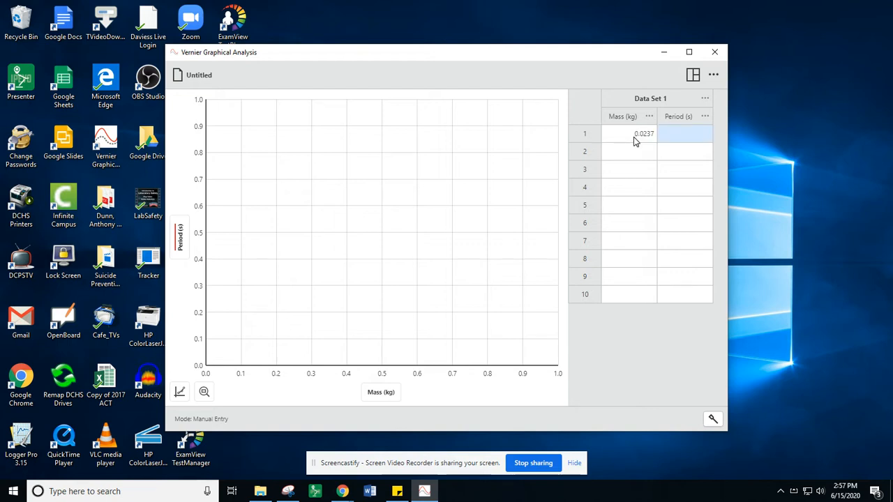
{"action": "type", "text": "1.8603"}
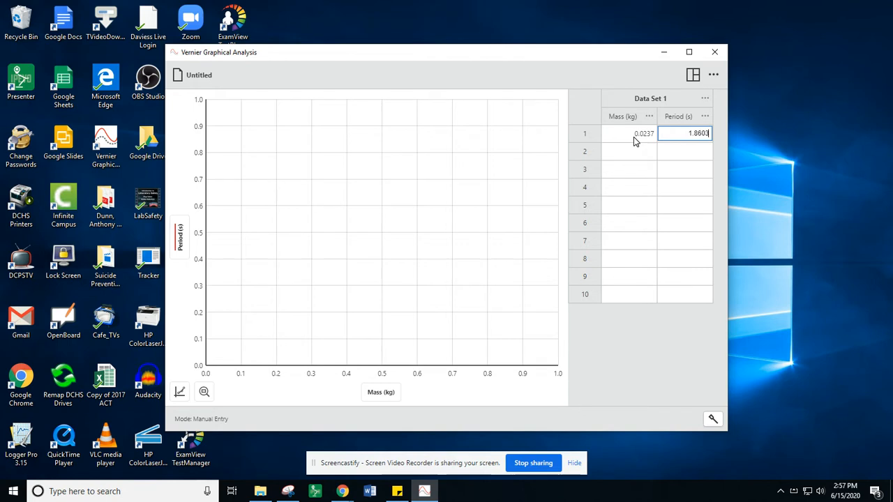
{"action": "key", "text": "Tab"}
- Fill row 2 with mass .02393 and period 1.7993, and row 3 with mass .0353 and period 1.9143
{"action": "type", "text": ".02"}
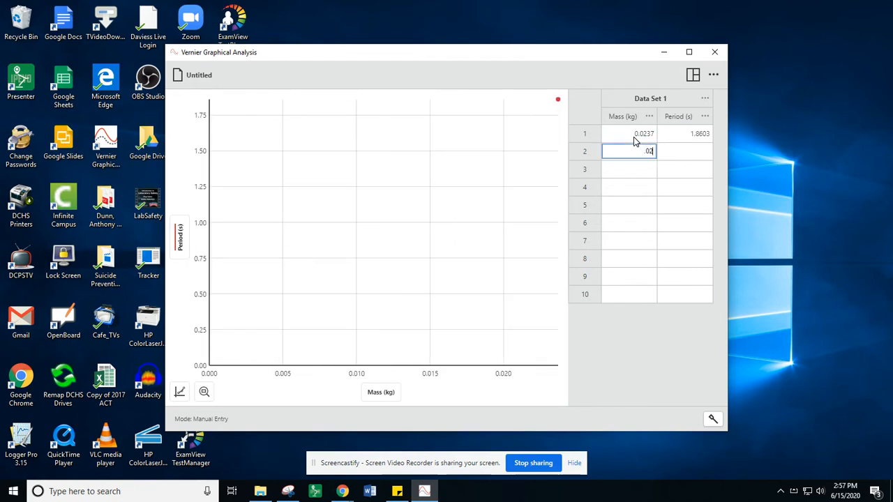
{"action": "type", "text": "393"}
{"action": "key", "text": "Tab"}
{"action": "type", "text": "1.7993"}
{"action": "key", "text": "Tab"}
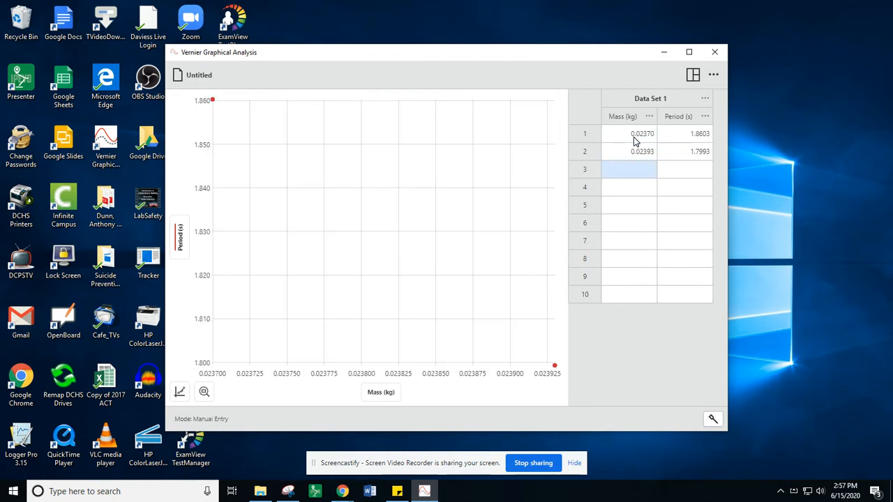
{"action": "type", "text": ".0353"}
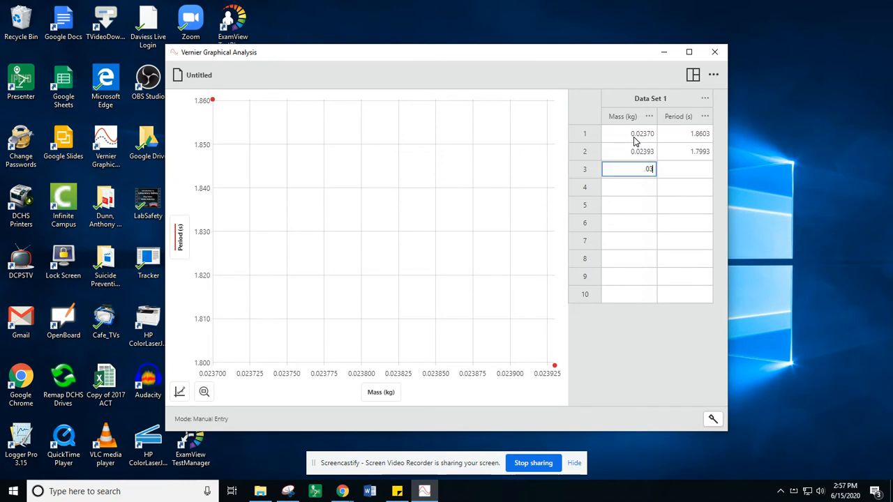
{"action": "key", "text": "Tab"}
{"action": "type", "text": "1.9"}
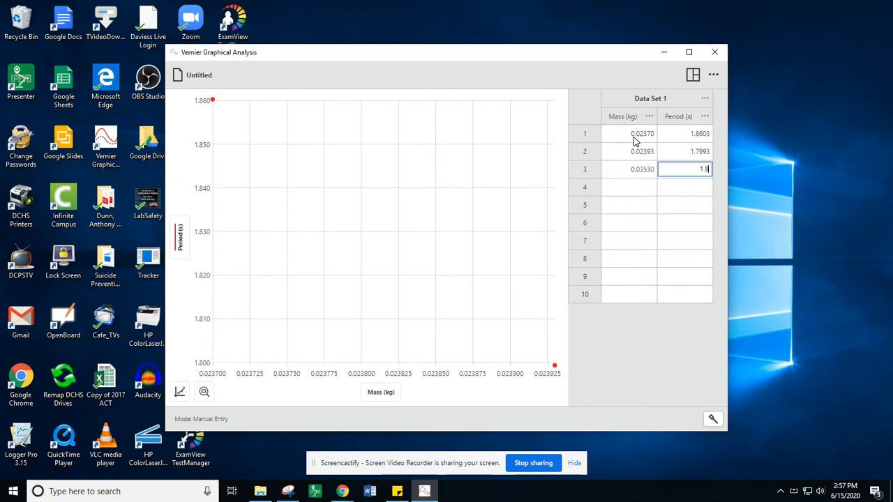
{"action": "type", "text": "143"}
{"action": "key", "text": "Tab"}
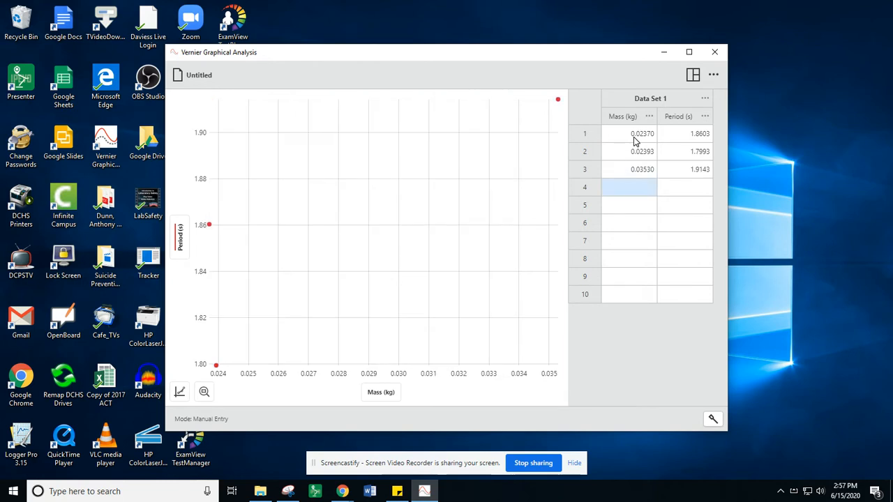
- Fill row 4 with mass .0402 and period 1.8443, and row 5 with mass .0456 and period 1.865
{"action": "type", "text": ".0402"}
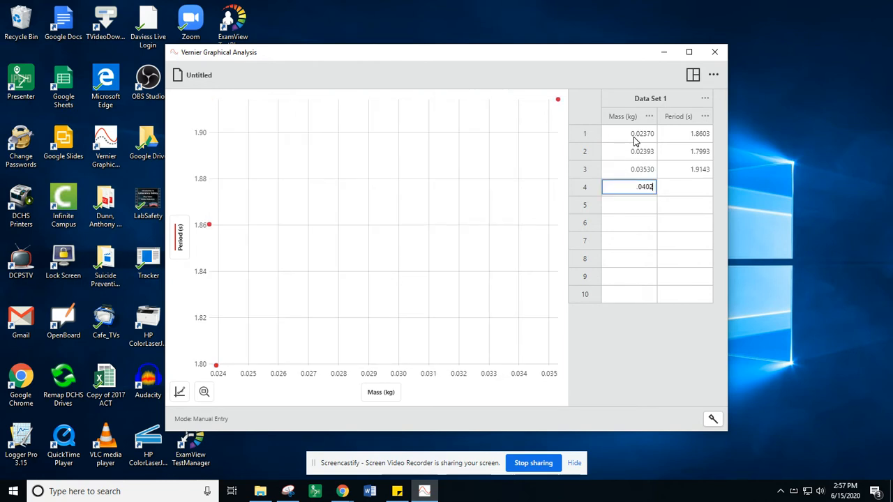
{"action": "key", "text": "Tab"}
{"action": "type", "text": "1.8443"}
{"action": "key", "text": "Tab"}
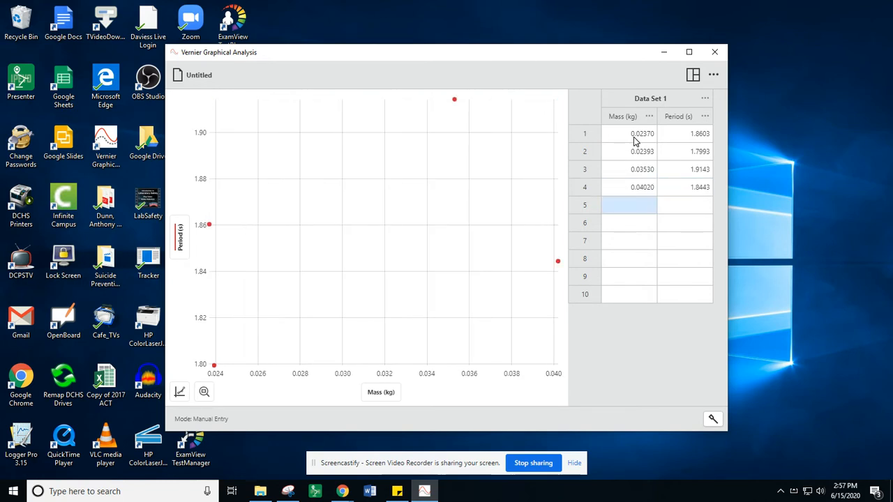
{"action": "type", "text": ".0456"}
{"action": "key", "text": "Tab"}
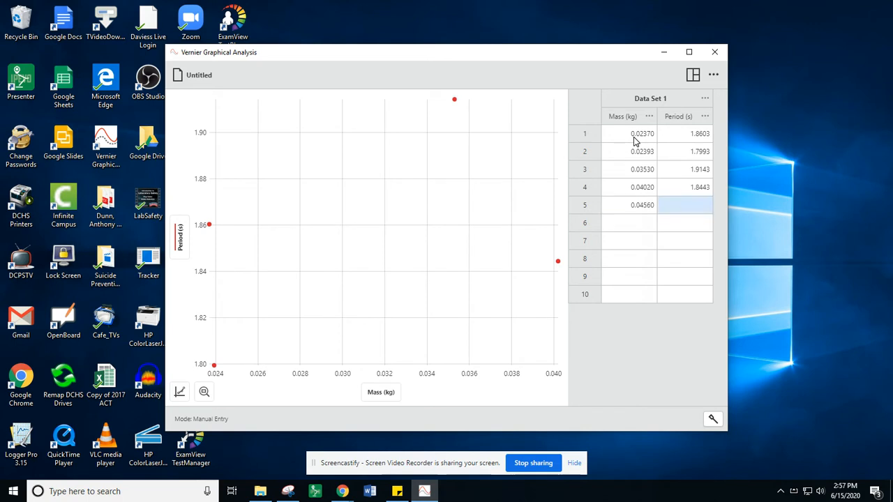
{"action": "type", "text": "1.865"}
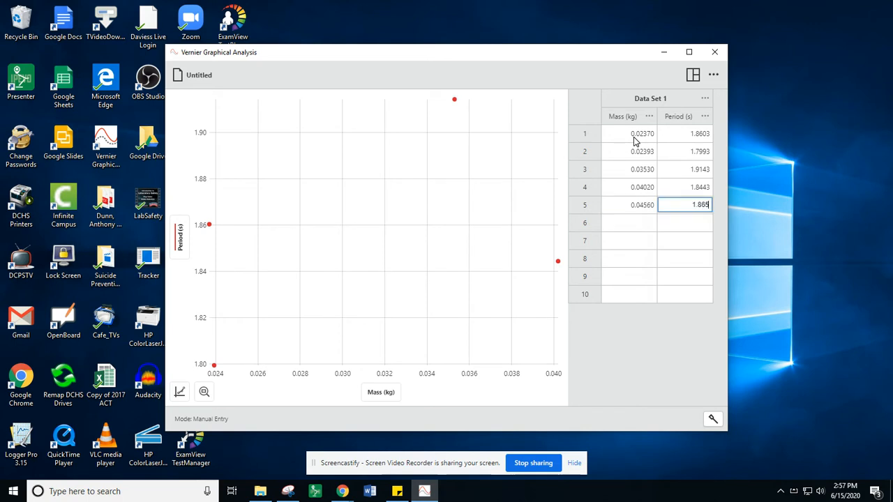
{"action": "key", "text": "Tab"}
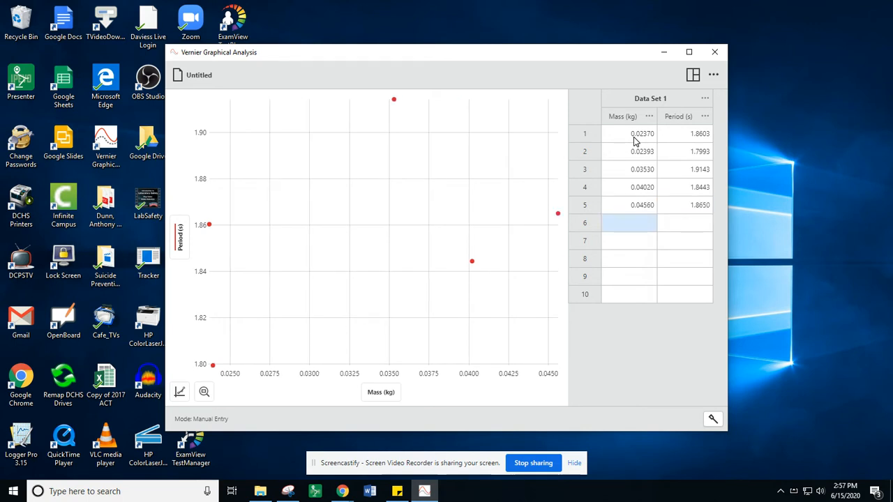
- Fill row 6 with mass .0494 and period 1.93, and row 7 with mass .0585 and period 1.8606
{"action": "type", "text": ".0494"}
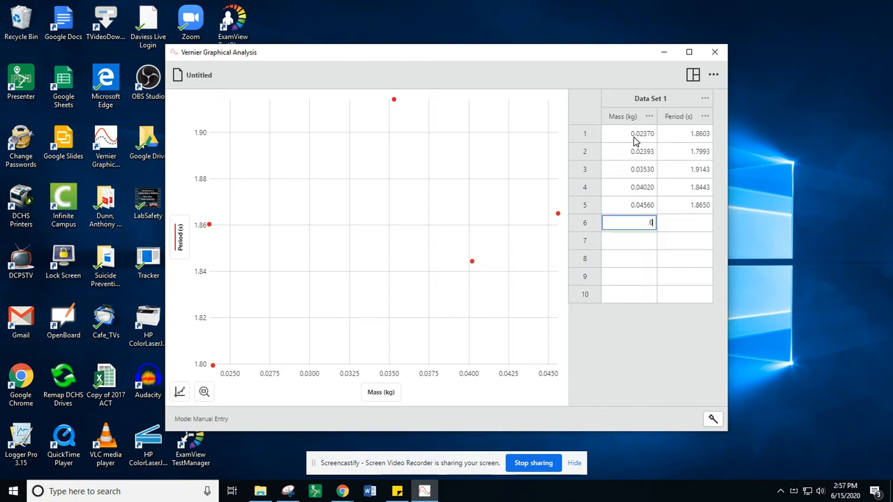
{"action": "key", "text": "Tab"}
{"action": "type", "text": "1.93"}
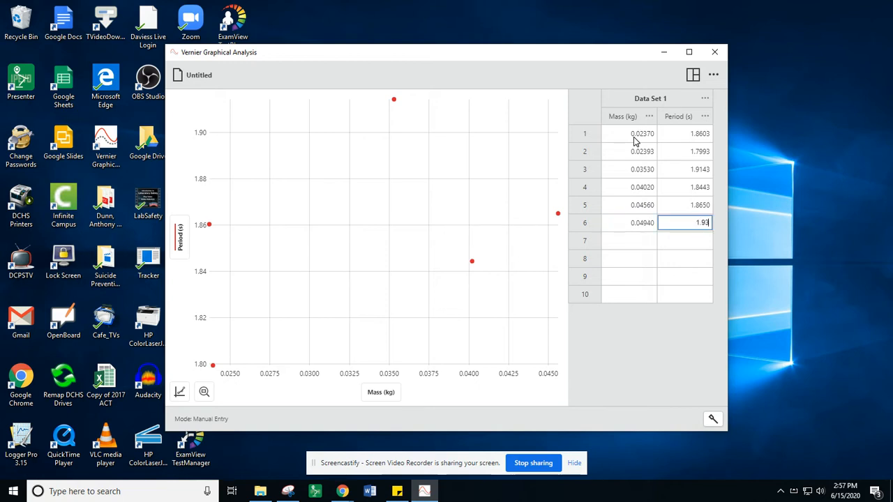
{"action": "key", "text": "Tab"}
{"action": "type", "text": ".0585"}
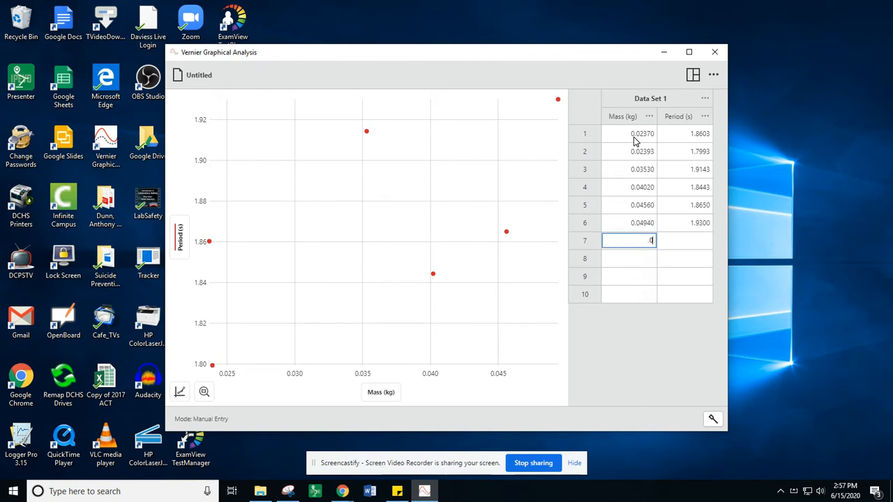
{"action": "key", "text": "Tab"}
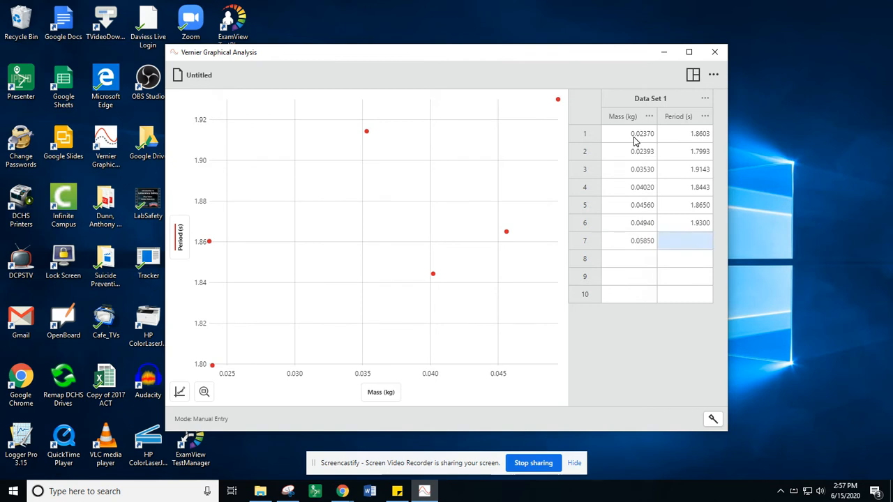
{"action": "type", "text": "1.8606"}
{"action": "key", "text": "Tab"}
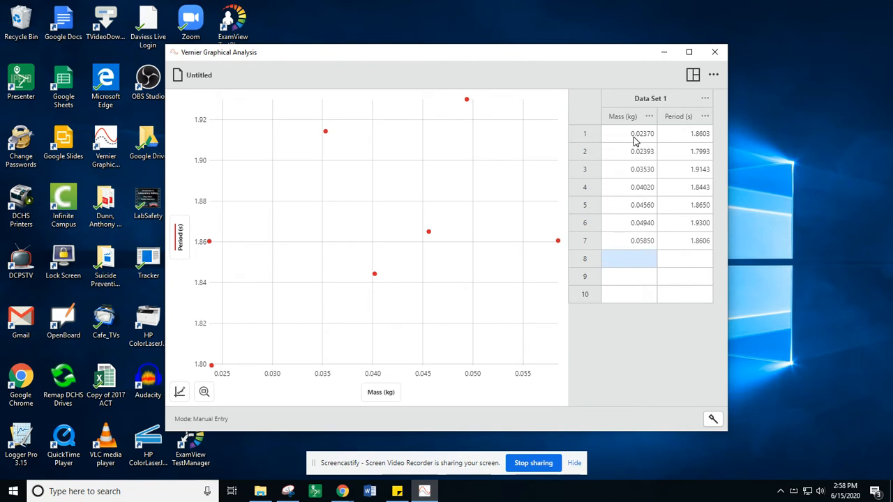
- Enter a mass of 0.0646 kg and a period of 1.903 s in row 8 of the data table
{"action": "type", "text": "0.0646"}
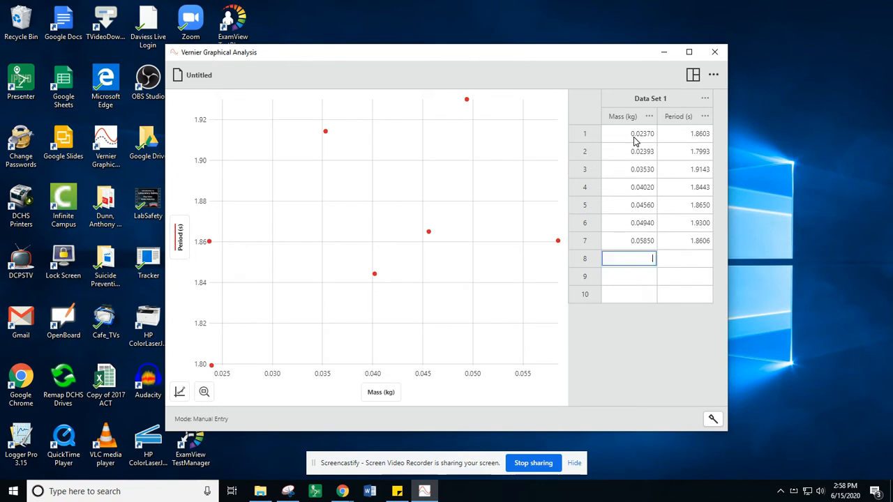
{"action": "key", "text": "Tab"}
{"action": "type", "text": "1."}
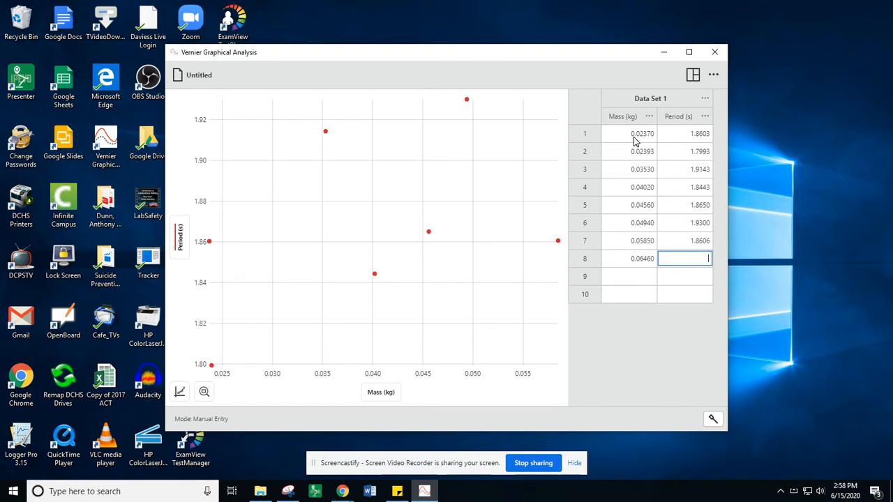
{"action": "type", "text": "1.093"}
{"action": "key", "text": "BackSpace"}
{"action": "key", "text": "BackSpace"}
{"action": "key", "text": "BackSpace"}
{"action": "type", "text": "903"}
{"action": "key", "text": "Return"}
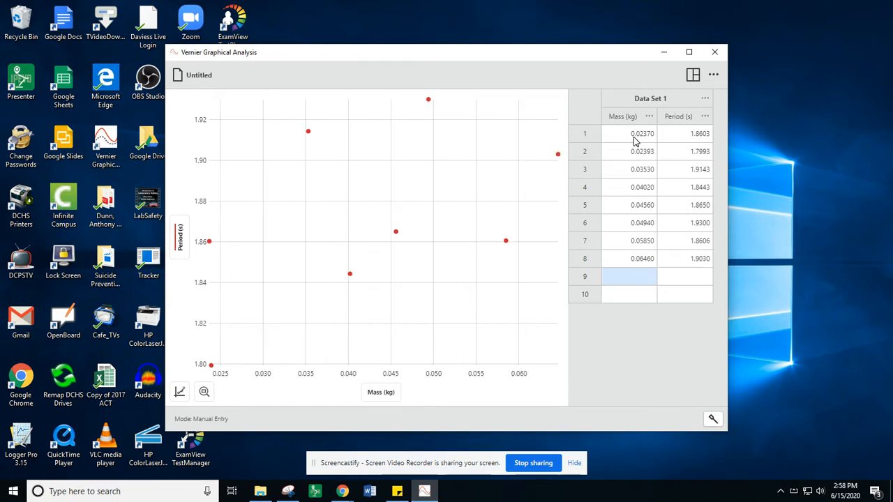
- Fill row 9 with mass 0.0706 and period 1.8643, and row 10 with mass 0.0758 and period 1.82
{"action": "type", "text": "0.0706"}
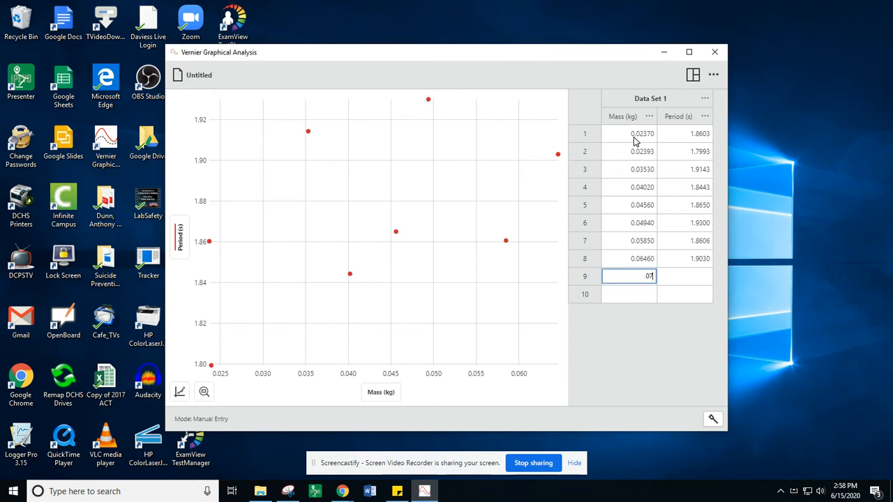
{"action": "key", "text": "Tab"}
{"action": "type", "text": "1.8643"}
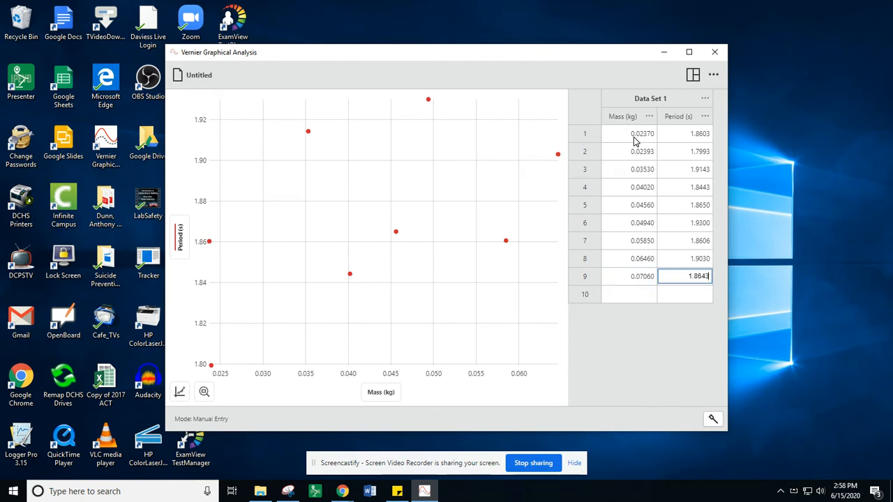
{"action": "key", "text": "Return"}
{"action": "type", "text": "0.0758"}
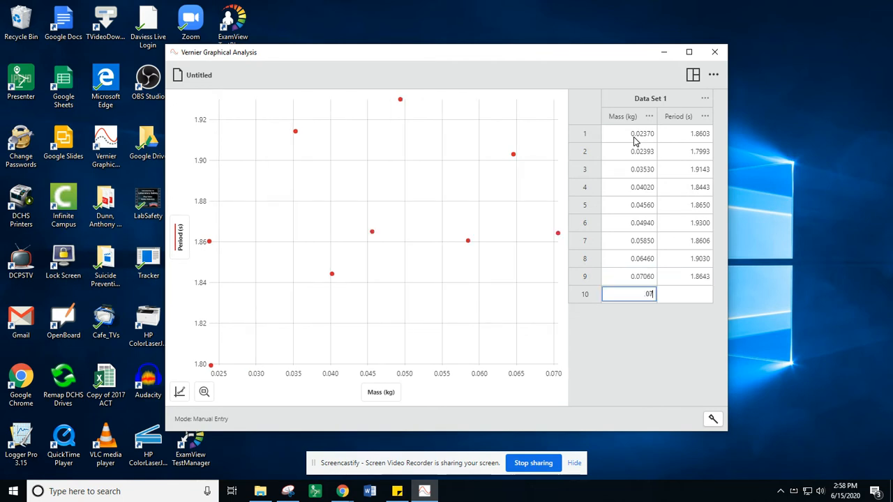
{"action": "key", "text": "Tab"}
{"action": "type", "text": "1.82"}
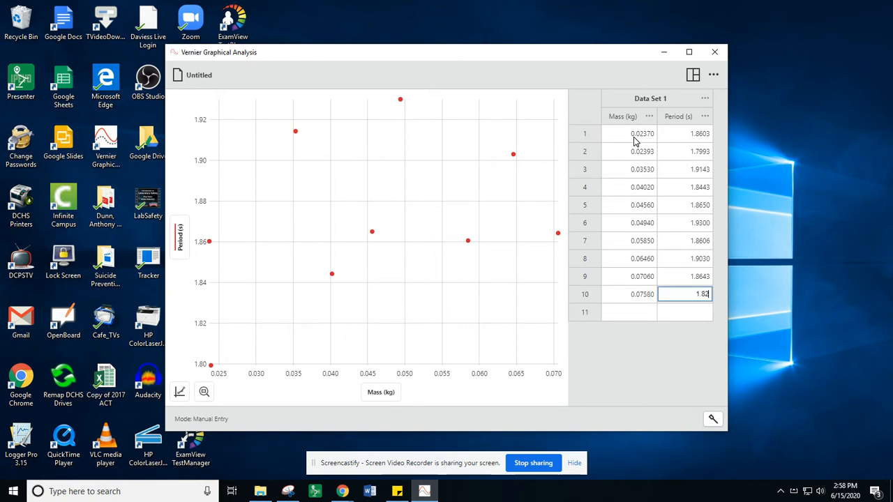
{"action": "key", "text": "Return"}
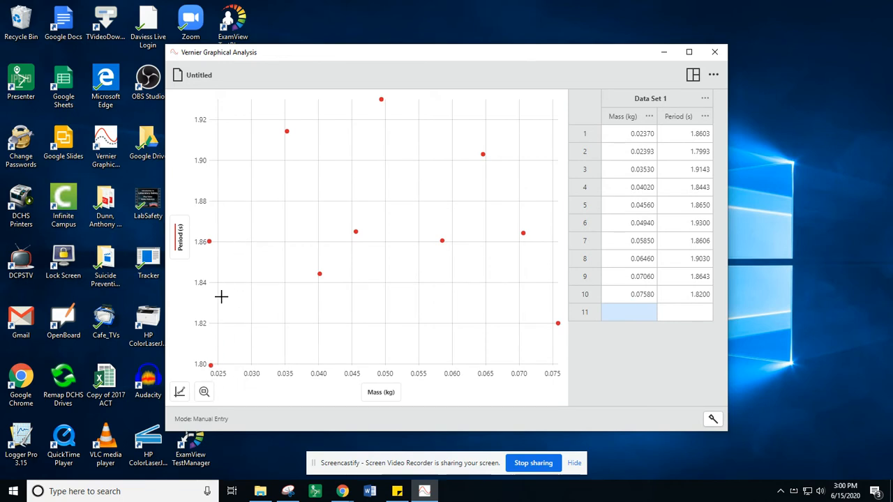
- Set the scaling of both the x-axis and the y-axis to Always Show 0 in the graph options
{"action": "left_click", "coordinate": [179, 391]}
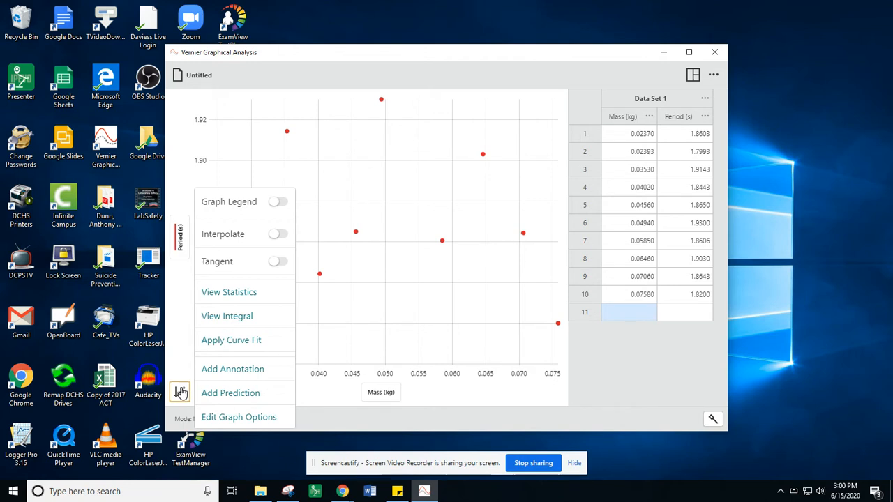
{"action": "left_click", "coordinate": [253, 419]}
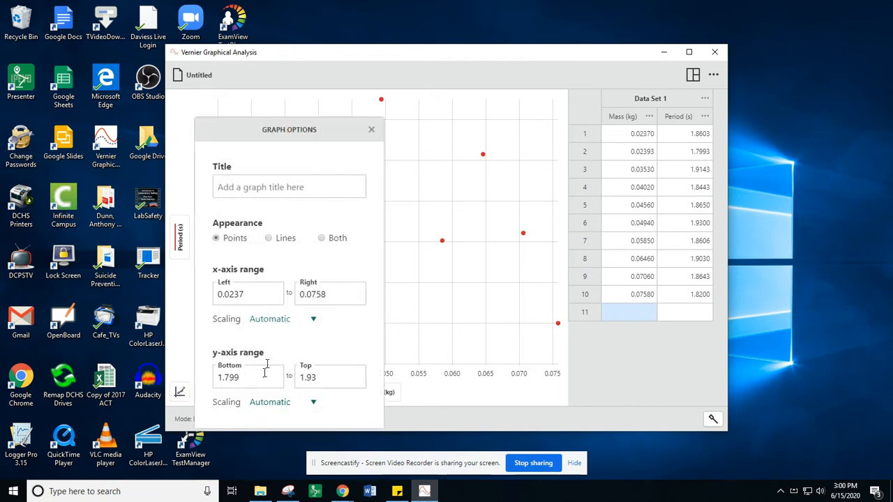
{"action": "left_click", "coordinate": [271, 301]}
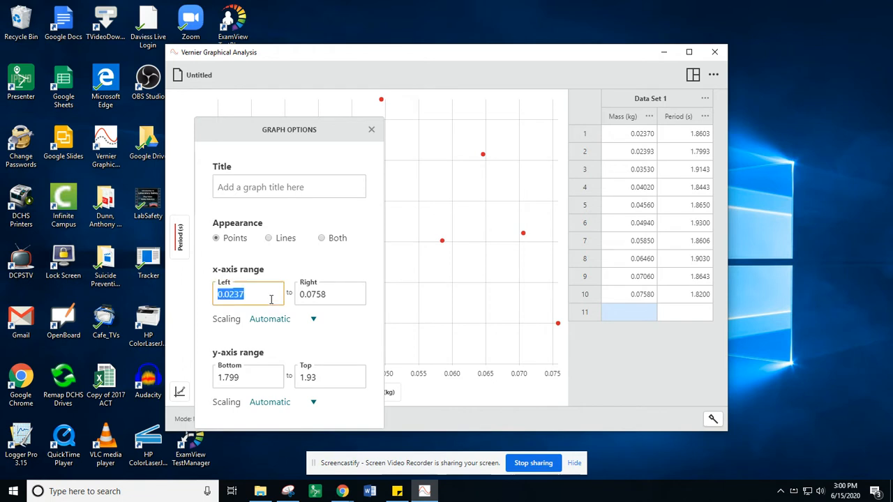
{"action": "left_click", "coordinate": [312, 319]}
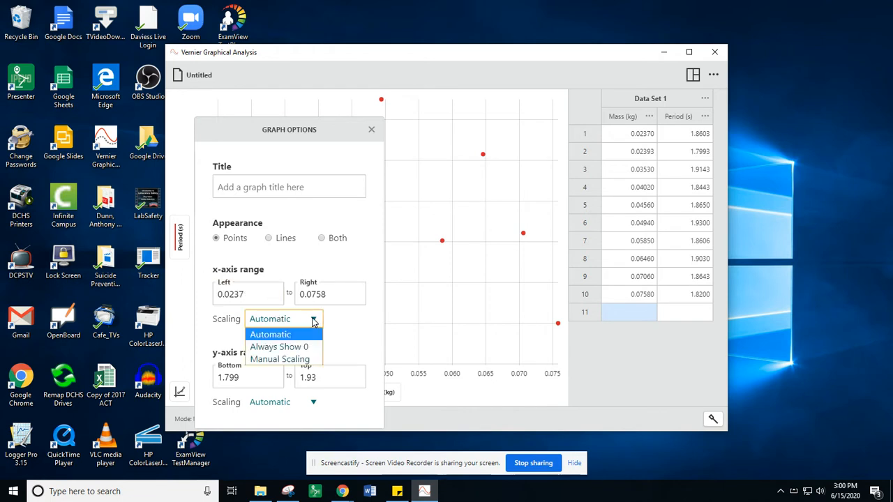
{"action": "left_click", "coordinate": [302, 346]}
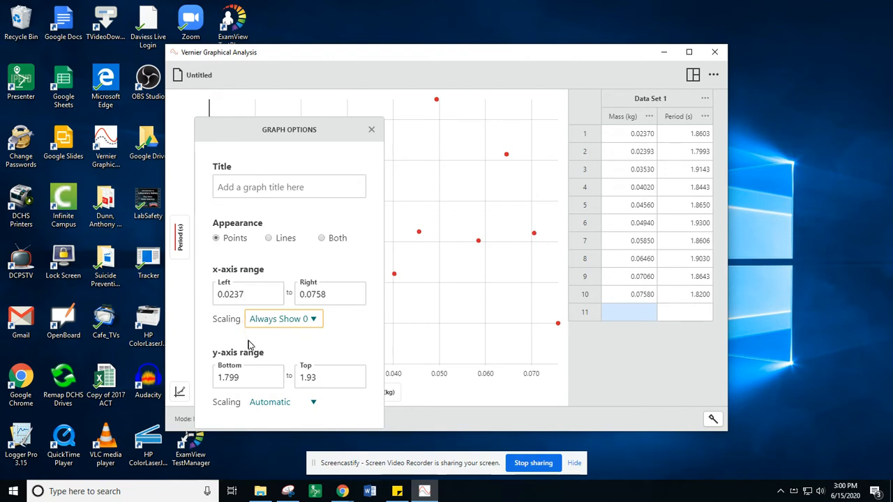
{"action": "left_click", "coordinate": [314, 403]}
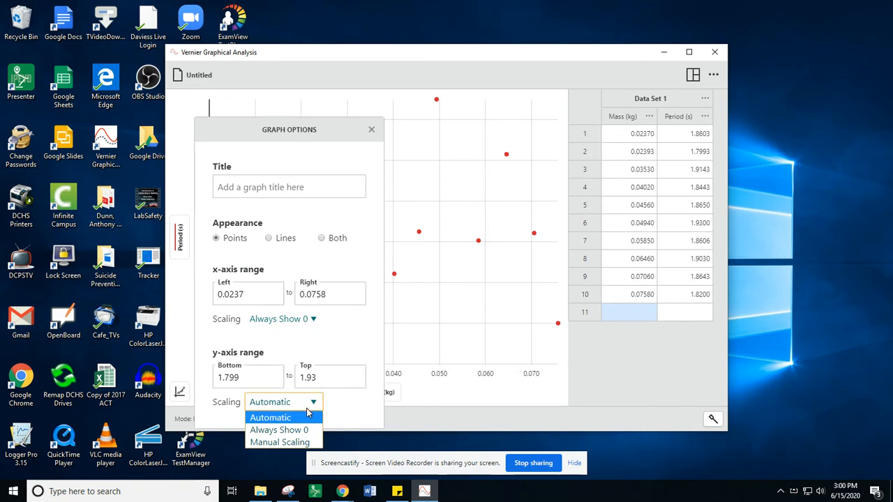
{"action": "left_click", "coordinate": [289, 432]}
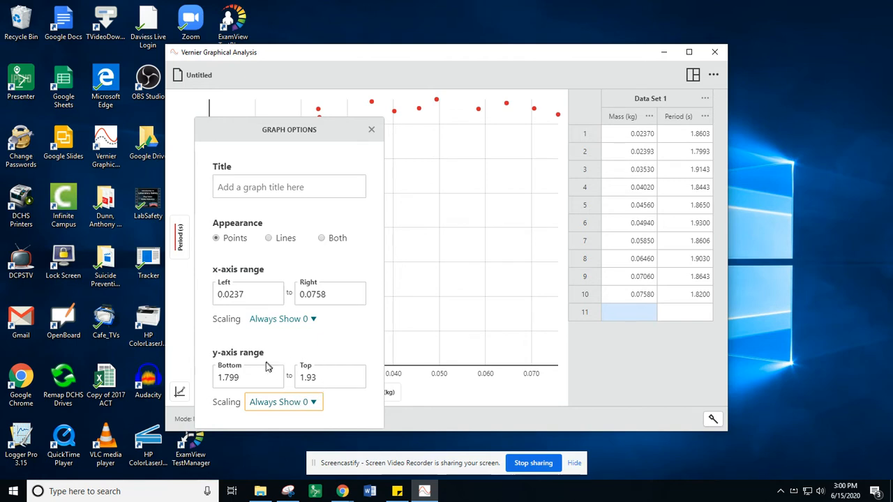
- Give the graph the title "Period vs Mass" and close the graph options
{"action": "left_click", "coordinate": [301, 180]}
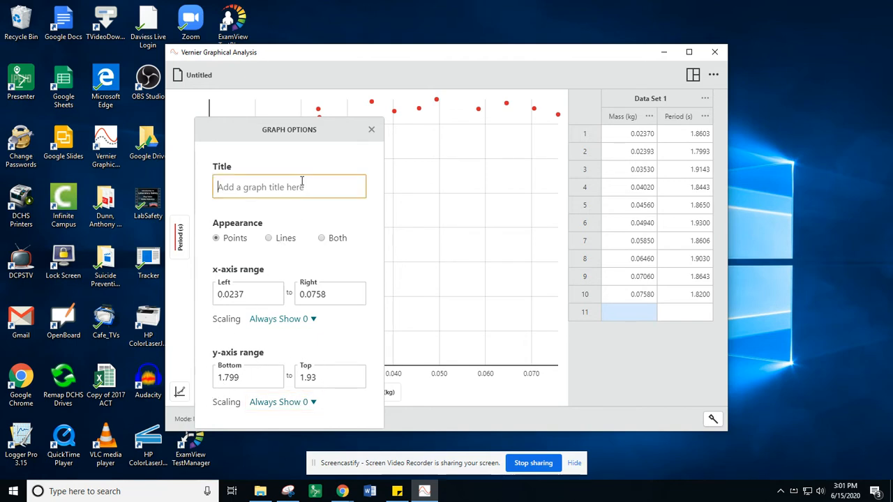
{"action": "type", "text": "Period"}
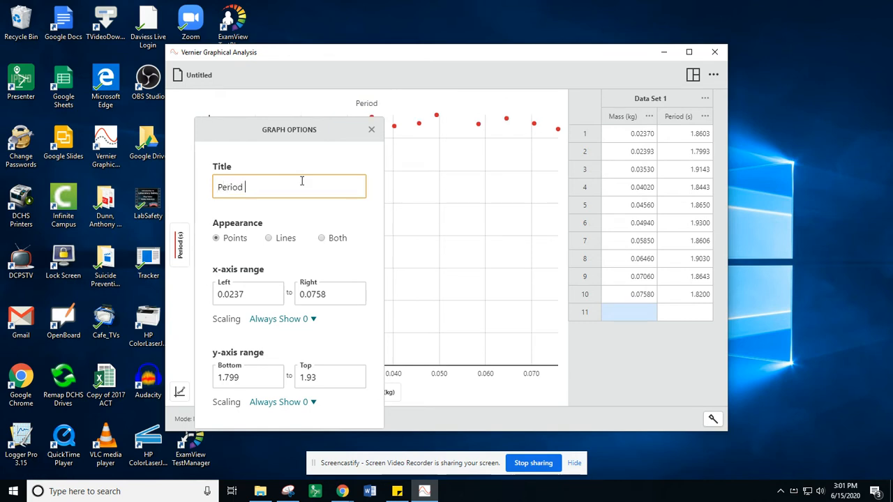
{"action": "type", "text": " vs Mass"}
{"action": "left_click", "coordinate": [372, 130]}
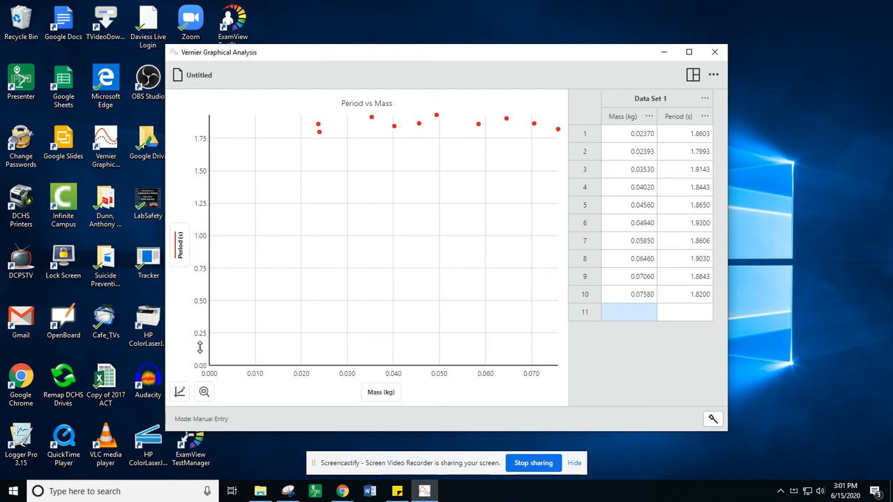
- Set the upper limit of the graph's y-axis range to 3 in the graph options
{"action": "left_click", "coordinate": [180, 392]}
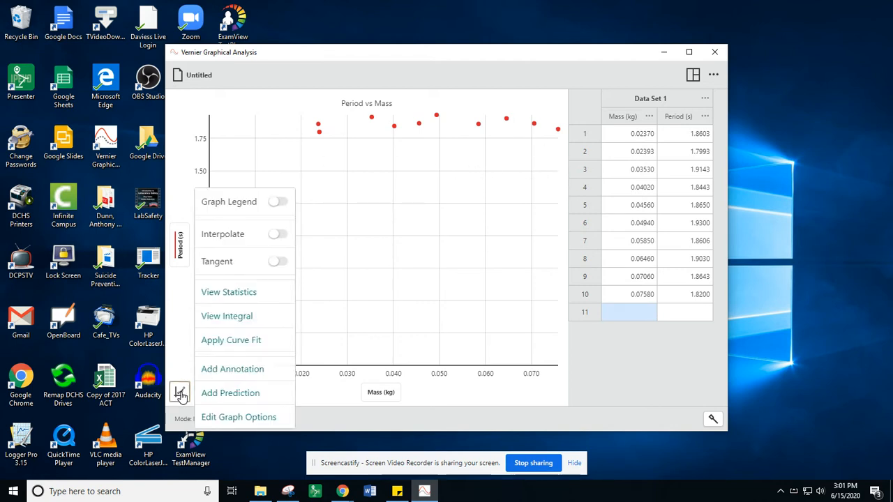
{"action": "left_click", "coordinate": [222, 420]}
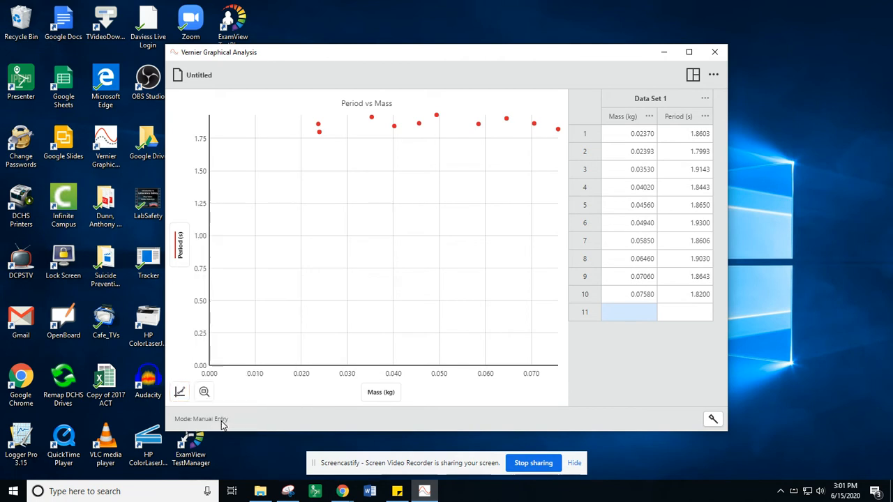
{"action": "left_click", "coordinate": [328, 377]}
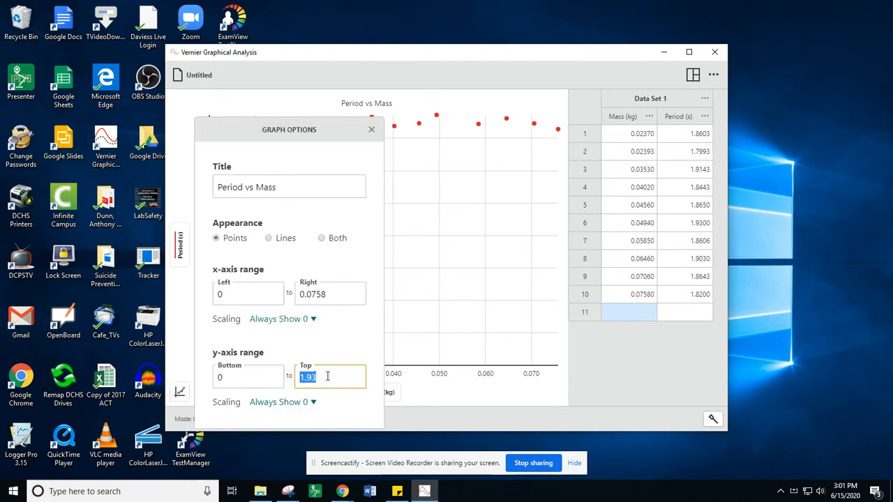
{"action": "type", "text": "3"}
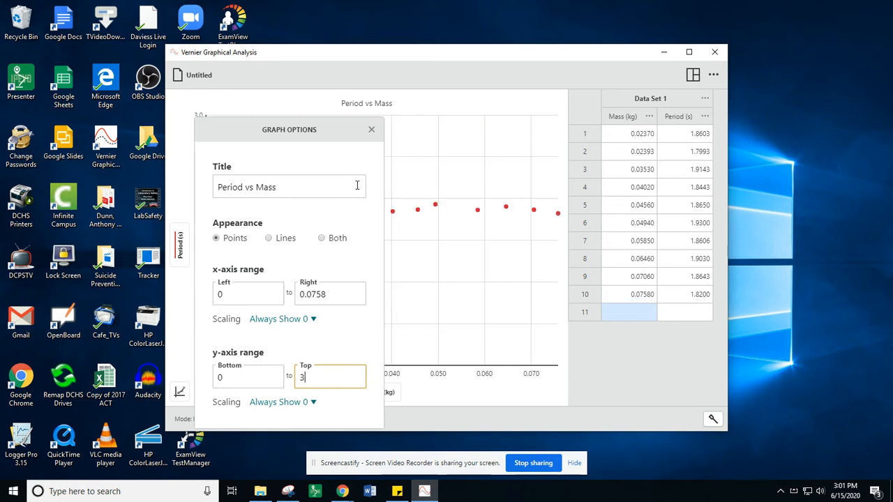
{"action": "left_click", "coordinate": [370, 130]}
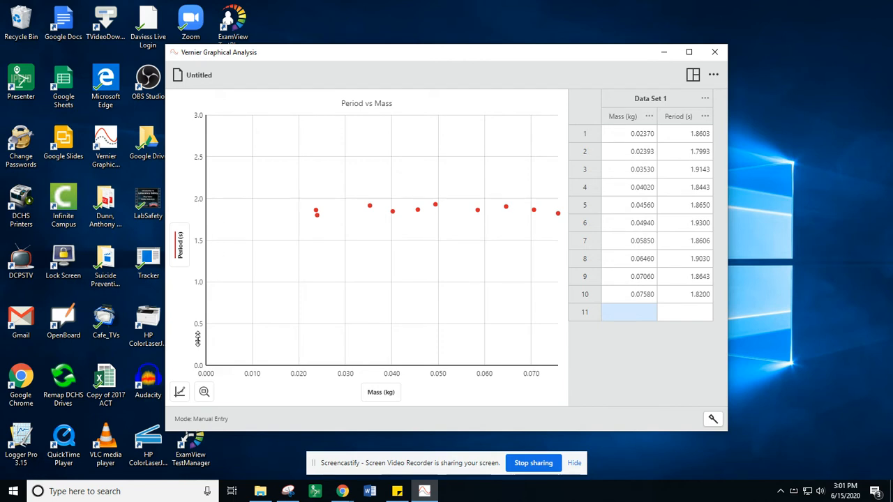
- Apply a linear curve fit to the period versus mass data and move its results box below the fitted line
{"action": "left_click", "coordinate": [179, 392]}
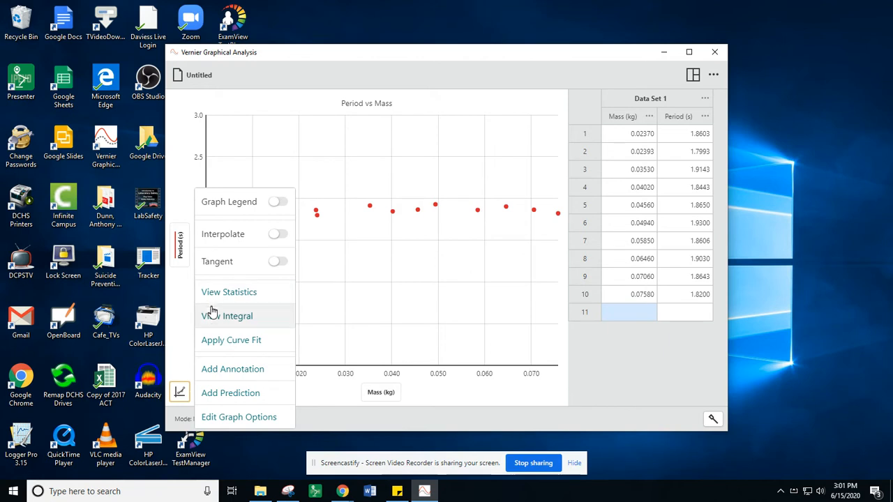
{"action": "left_click", "coordinate": [226, 342]}
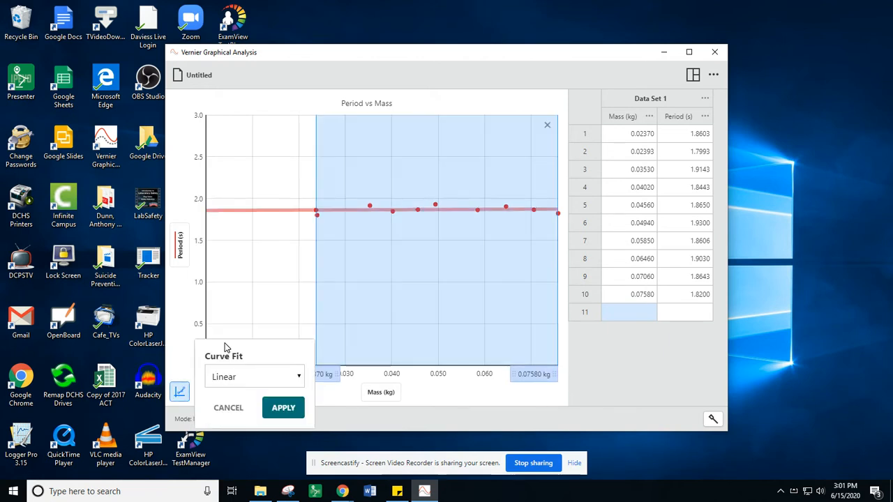
{"action": "left_click", "coordinate": [279, 406]}
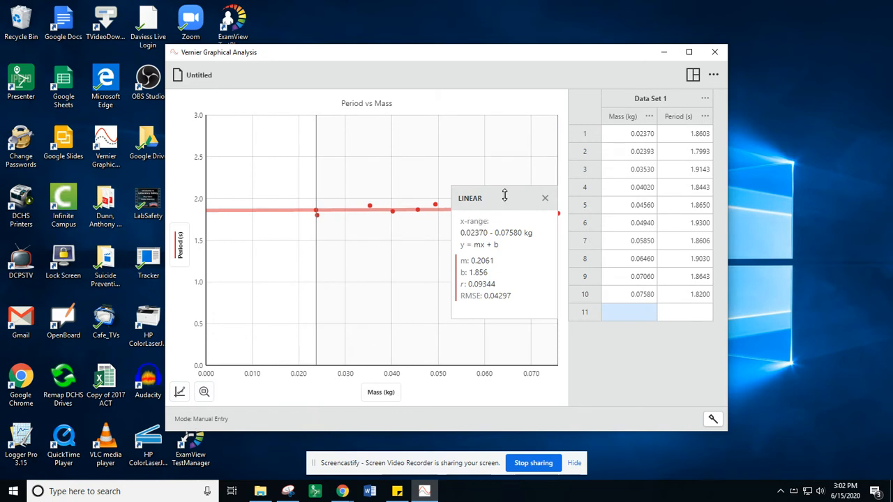
{"action": "left_click_drag", "start_coordinate": [505, 198], "coordinate": [498, 232]}
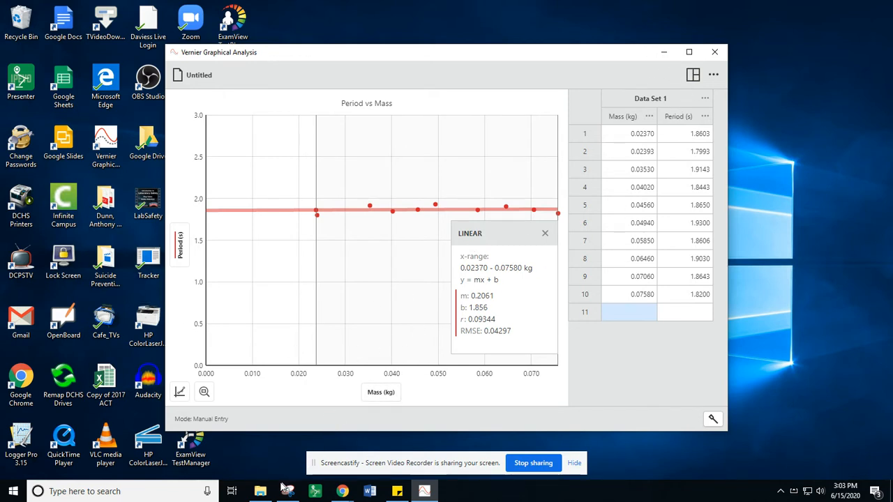
- Open the Word document "Pendulum linearized data and graphs", examine its Pendulum Data table, and move the document window aside
{"action": "left_click", "coordinate": [260, 491]}
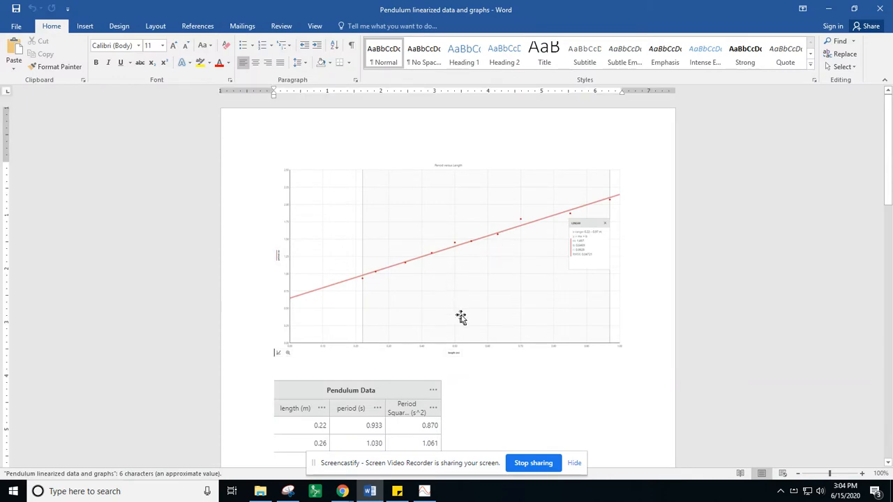
{"action": "scroll", "coordinate": [342, 412], "scroll_direction": "down", "scroll_amount": 3}
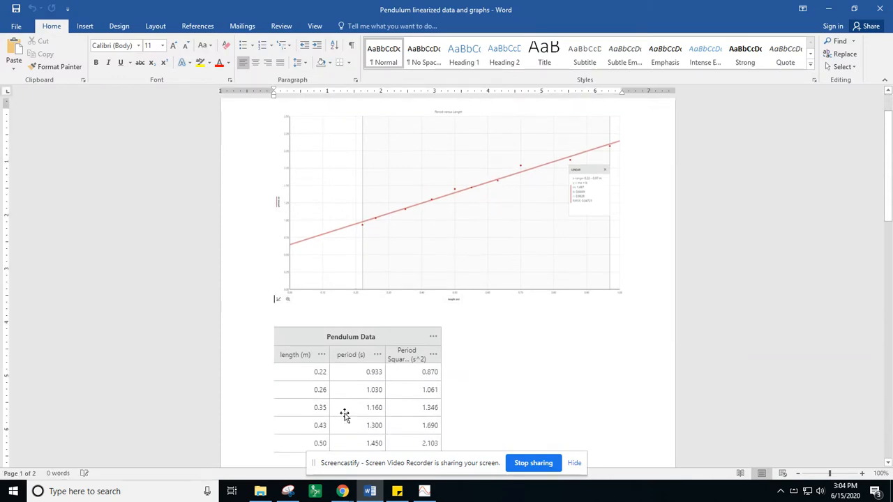
{"action": "scroll", "coordinate": [340, 385], "scroll_direction": "down", "scroll_amount": 3}
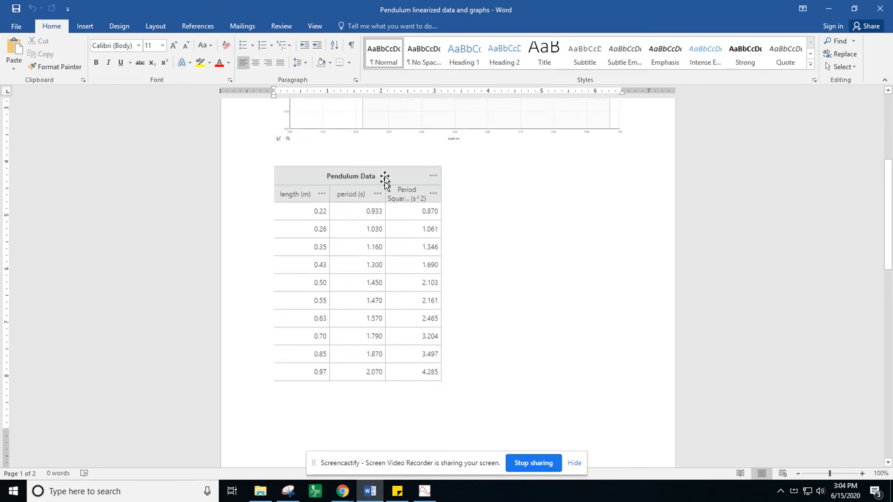
{"action": "left_click_drag", "start_coordinate": [522, 10], "coordinate": [892, 28]}
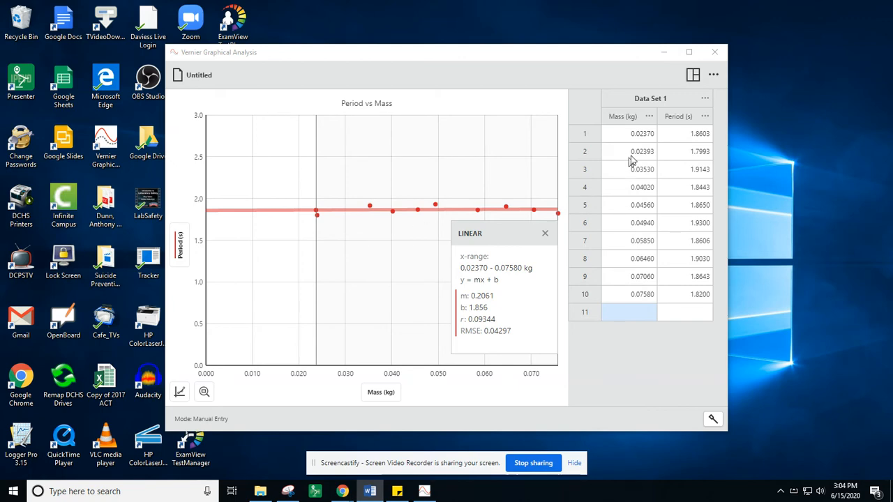
- Rename the Mass column to Length and set its units to m
{"action": "left_click", "coordinate": [649, 117]}
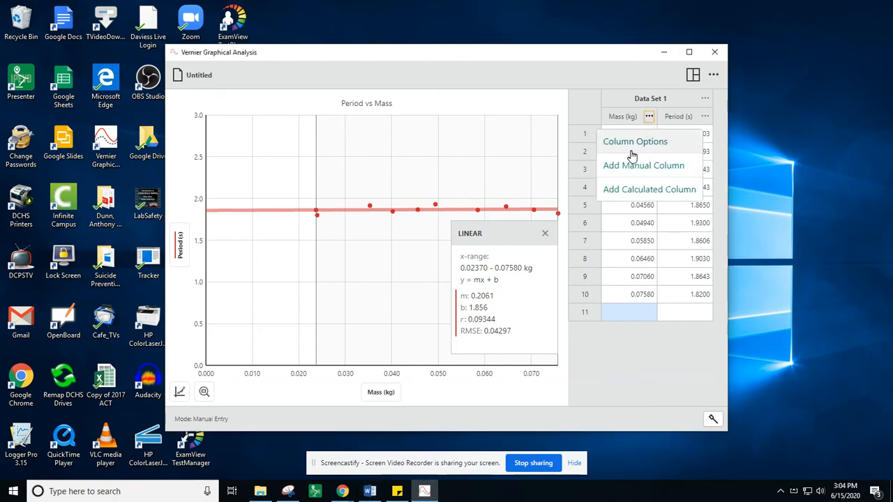
{"action": "left_click", "coordinate": [635, 144]}
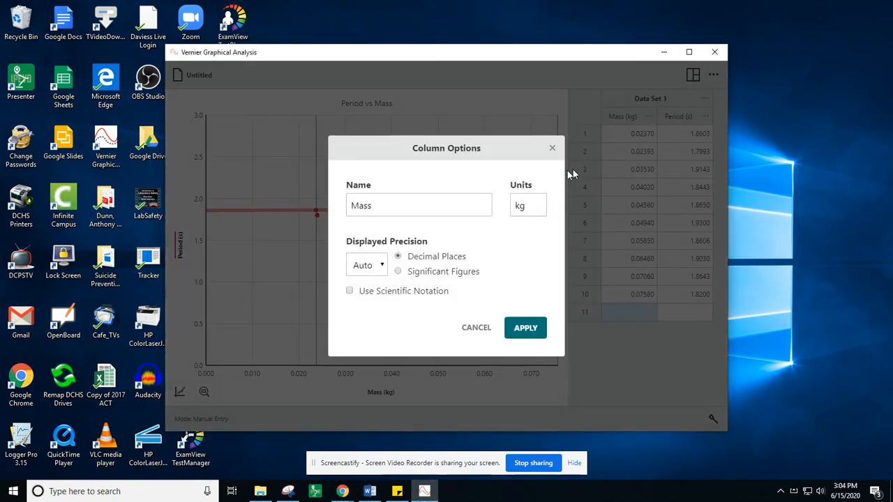
{"action": "double_click", "coordinate": [454, 203]}
{"action": "type", "text": "Length"}
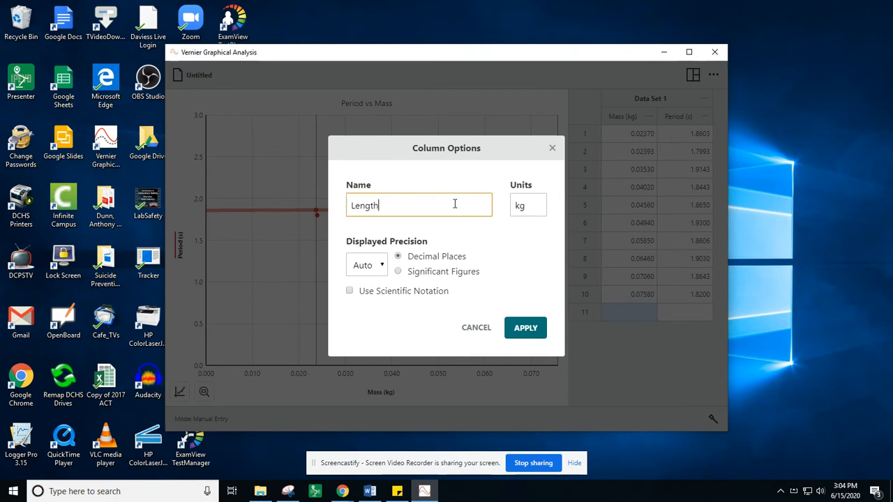
{"action": "key", "text": "Tab"}
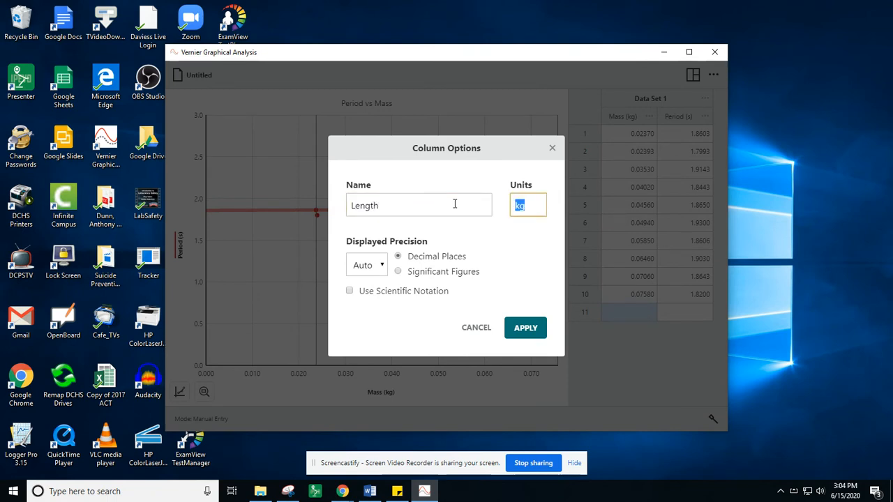
{"action": "type", "text": "m"}
{"action": "left_click", "coordinate": [528, 327]}
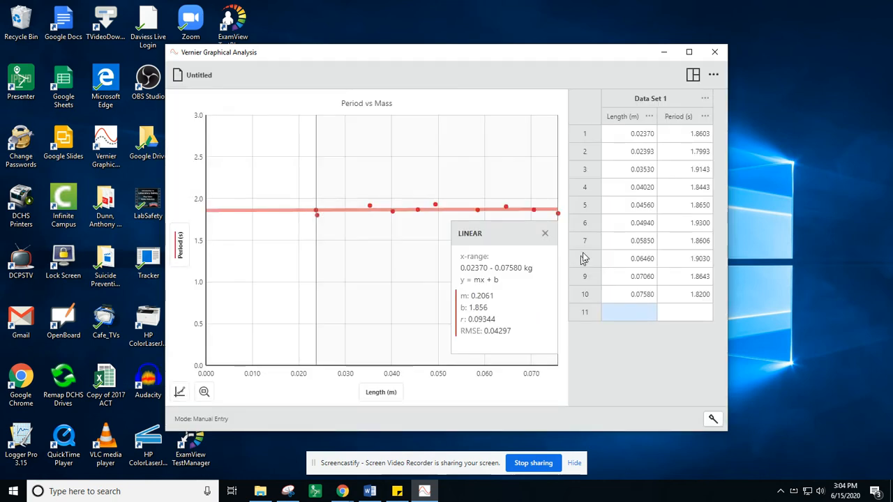
- Remove the linear fit from the graph and enter length 0.22 and period 0.933 in row 1
{"action": "left_click", "coordinate": [544, 233]}
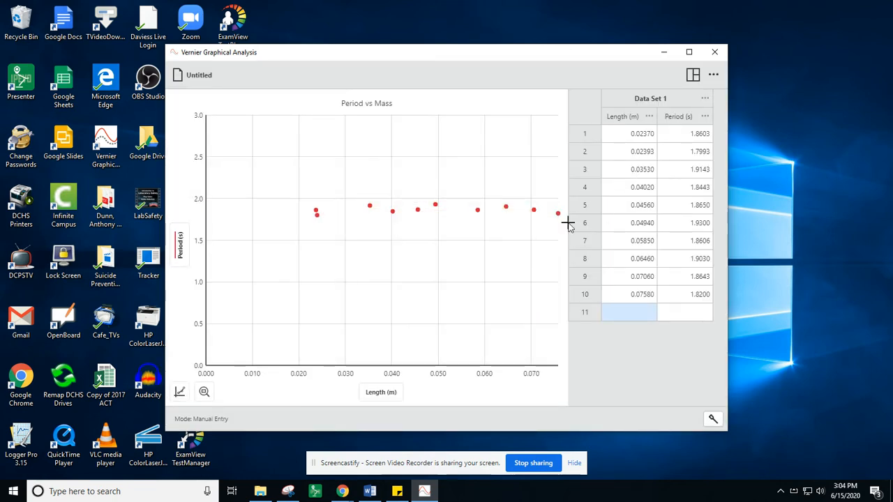
{"action": "left_click", "coordinate": [630, 138]}
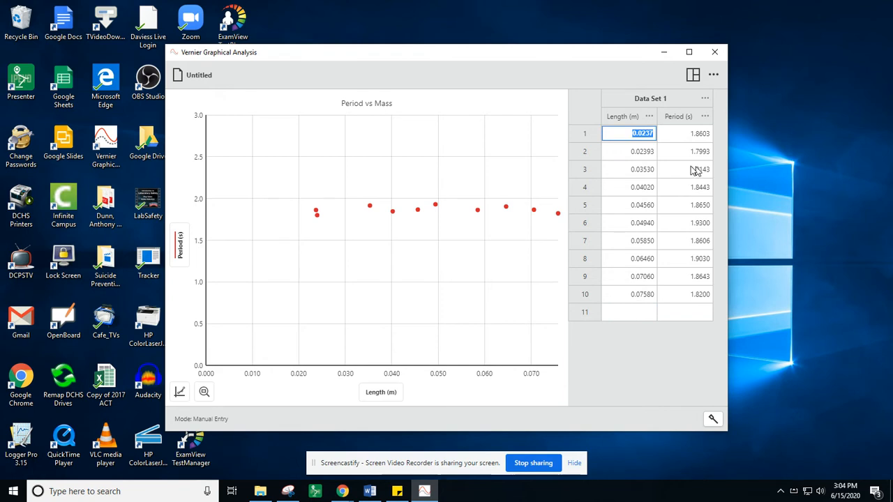
{"action": "type", "text": ".22"}
{"action": "key", "text": "Tab"}
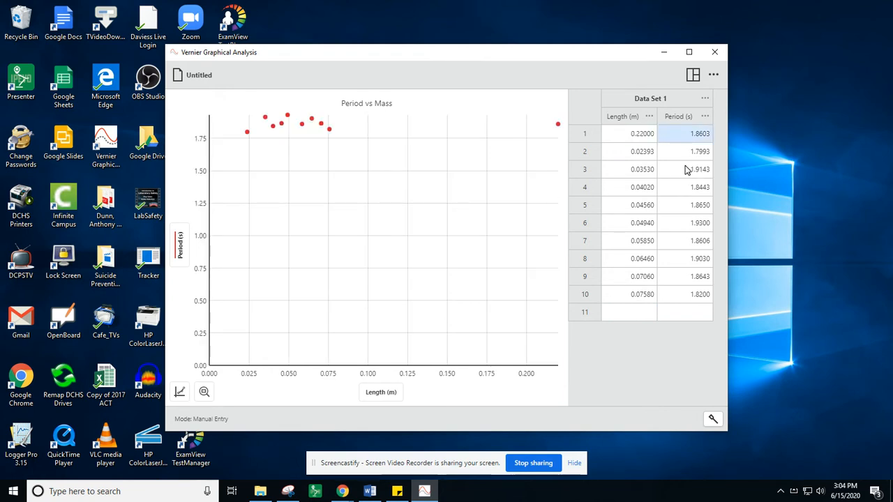
{"action": "key", "text": "BackSpace"}
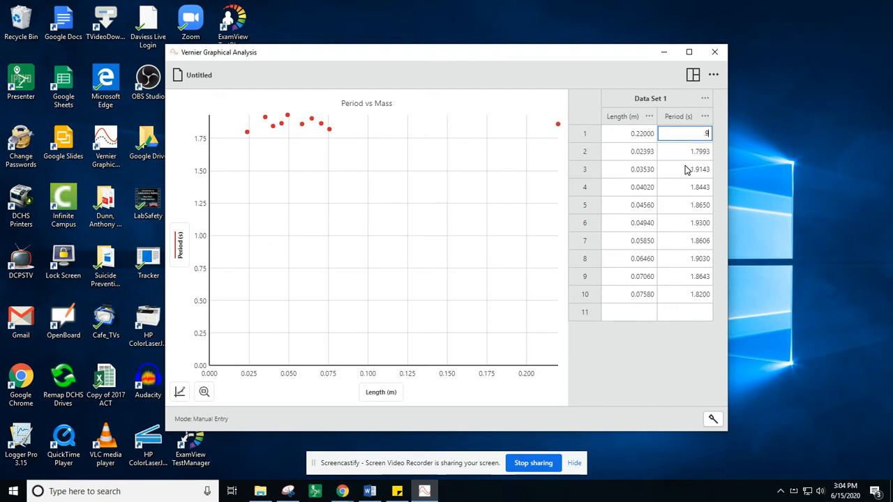
{"action": "key", "text": "Tab"}
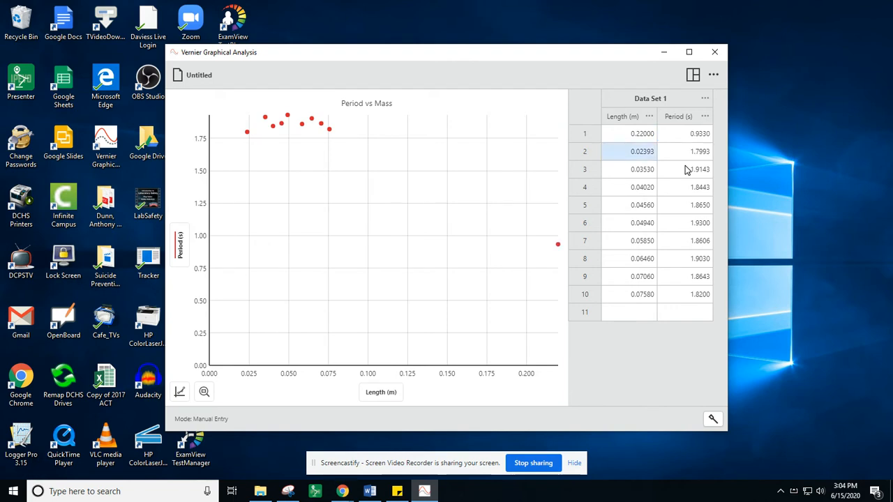
- Enter length 0.26 with period 1.03 in row 2, and length 0.35 with period 1.16 in row 3
{"action": "key", "text": "BackSpace"}
{"action": "type", "text": ".26"}
{"action": "key", "text": "Tab"}
{"action": "type", "text": "1"}
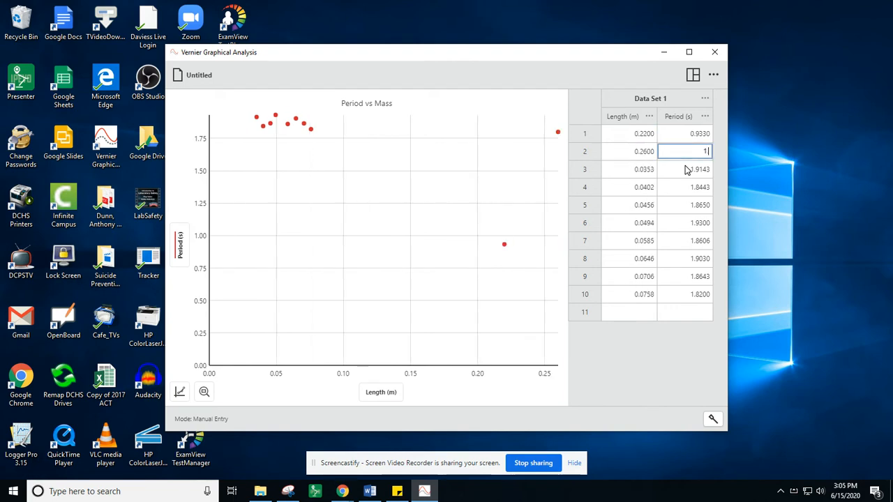
{"action": "type", "text": ".03"}
{"action": "key", "text": "Tab"}
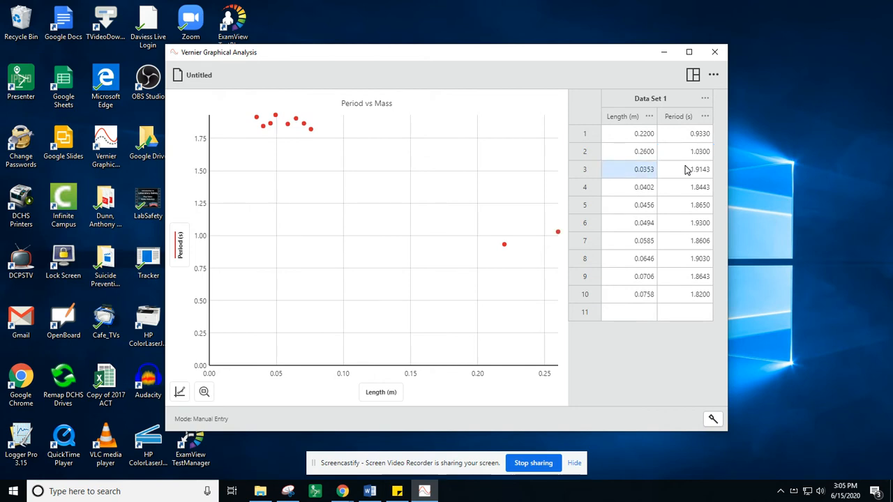
{"action": "type", "text": ".35"}
{"action": "key", "text": "Tab"}
{"action": "type", "text": "1.16"}
{"action": "key", "text": "Tab"}
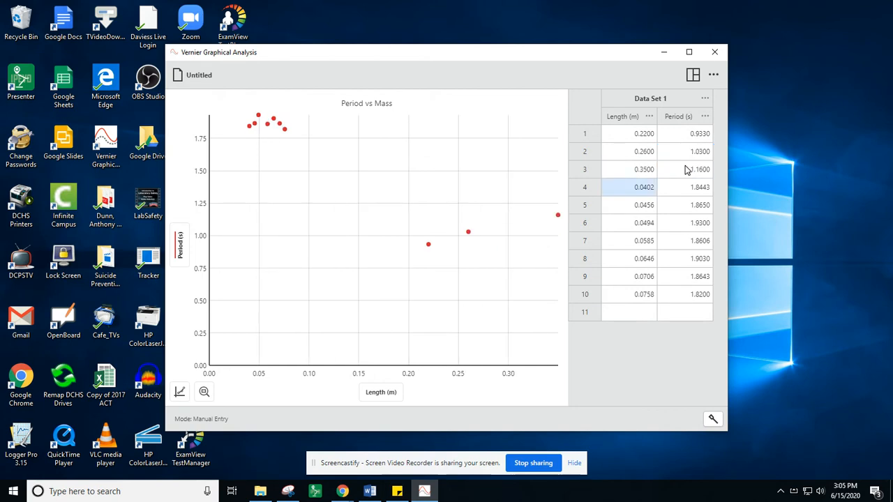
- Enter length 0.43 with period 1.3 in row 4, and length 0.5 with period 1.45 in row 5
{"action": "type", "text": ".43"}
{"action": "key", "text": "Tab"}
{"action": "type", "text": "1.3"}
{"action": "key", "text": "Tab"}
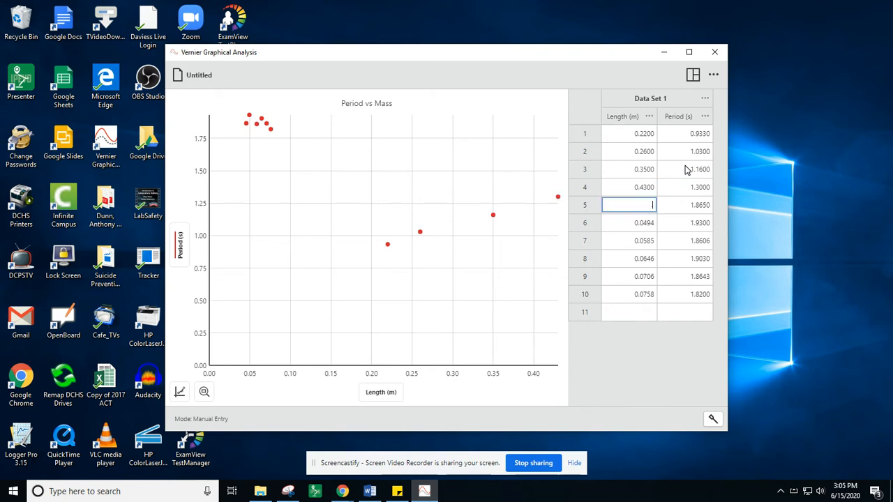
{"action": "type", "text": ".5"}
{"action": "key", "text": "Tab"}
{"action": "type", "text": "1"}
{"action": "key", "text": "Tab"}
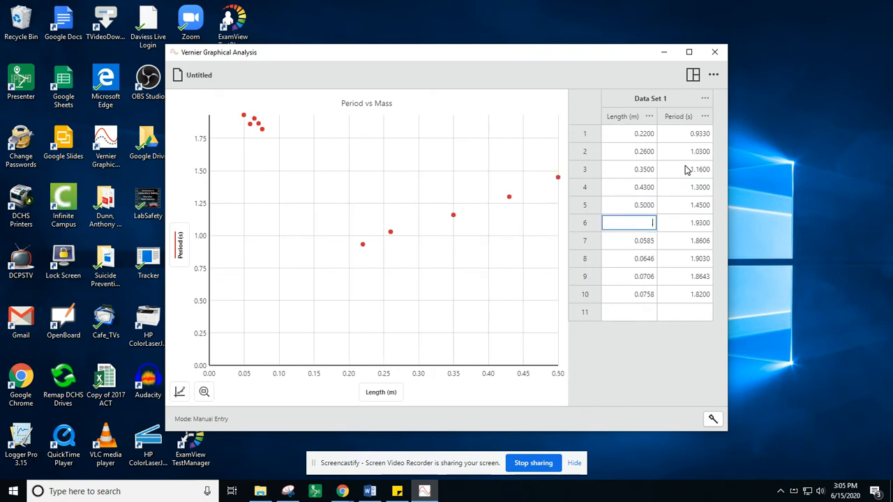
- Enter length 0.55 with period 1.47 in row 6, and length 0.63 with period 1.57 in row 7
{"action": "type", "text": ".55"}
{"action": "key", "text": "Tab"}
{"action": "type", "text": "1"}
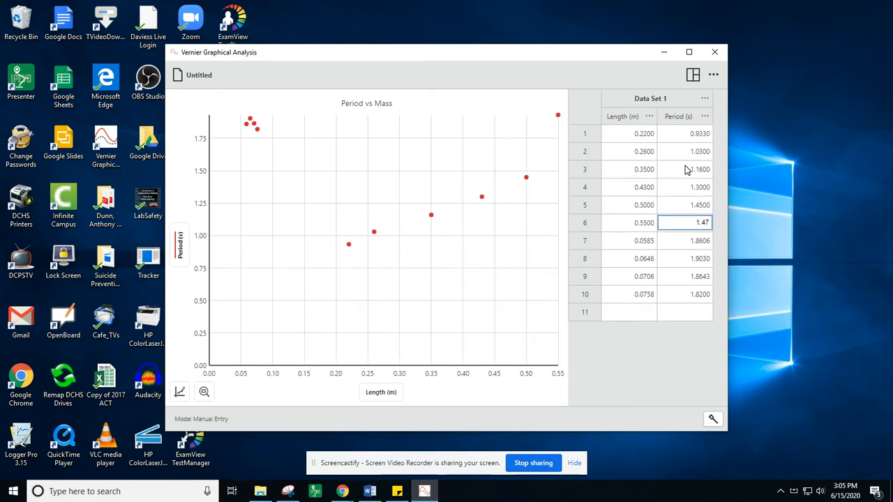
{"action": "key", "text": "Tab"}
{"action": "key", "text": "BackSpace"}
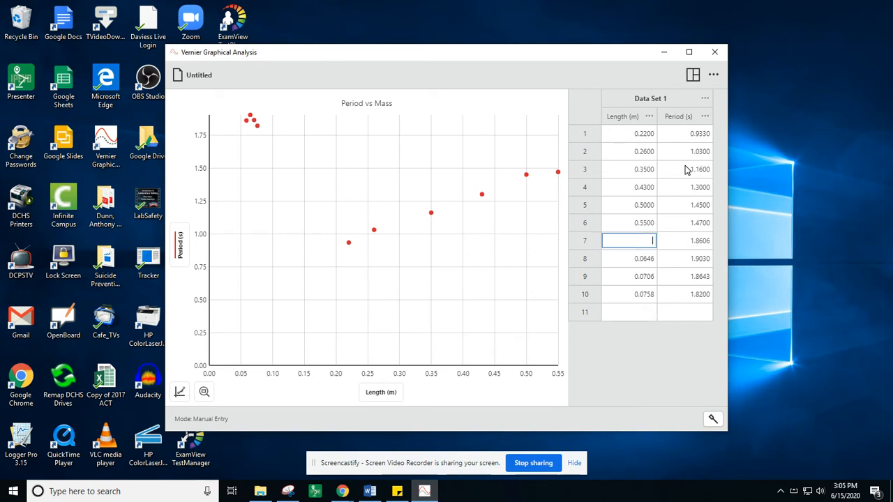
{"action": "key", "text": "Tab"}
{"action": "type", "text": "1"}
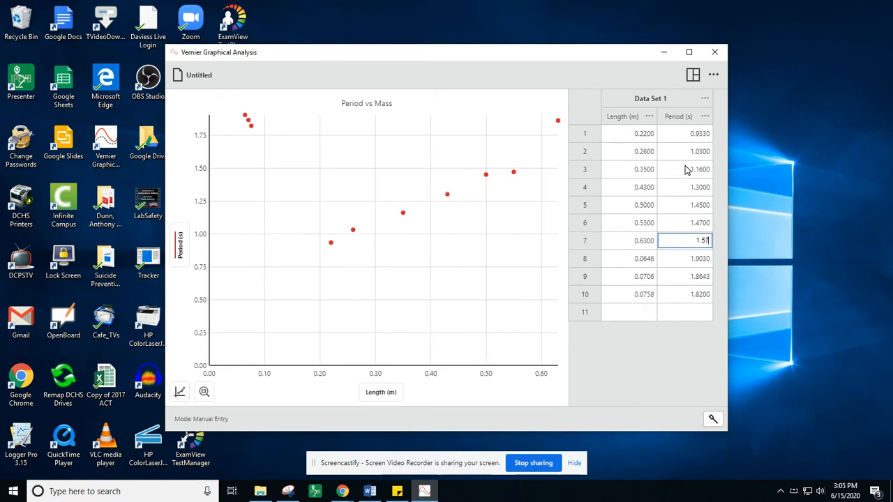
{"action": "key", "text": "Tab"}
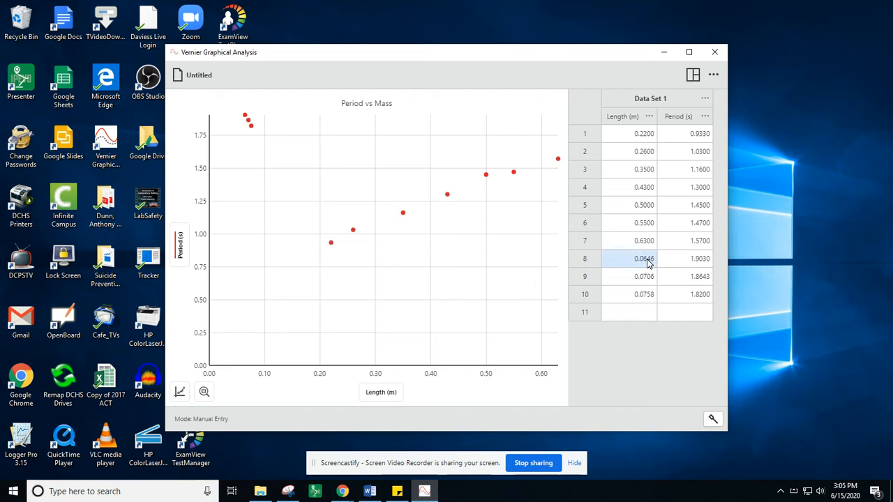
- Replace the row 8 data with length 0.70 and period 1.79
{"action": "key", "text": "BackSpace"}
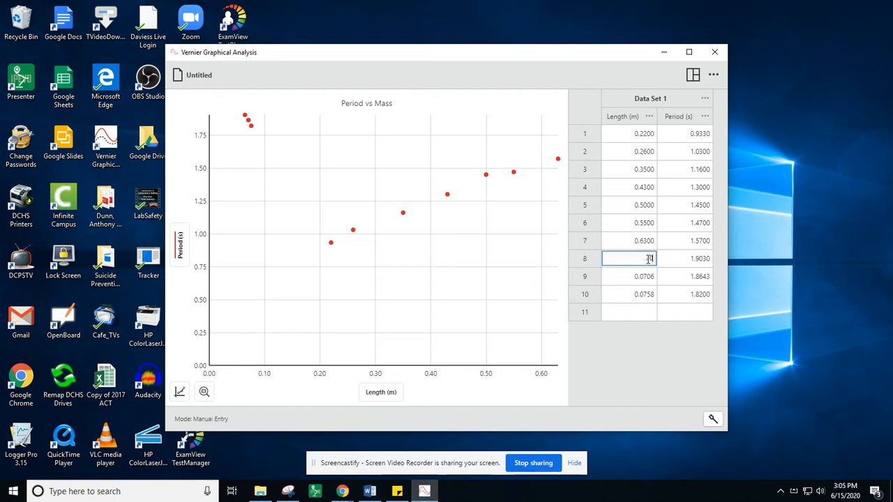
{"action": "type", "text": ".70"}
{"action": "key", "text": "Tab"}
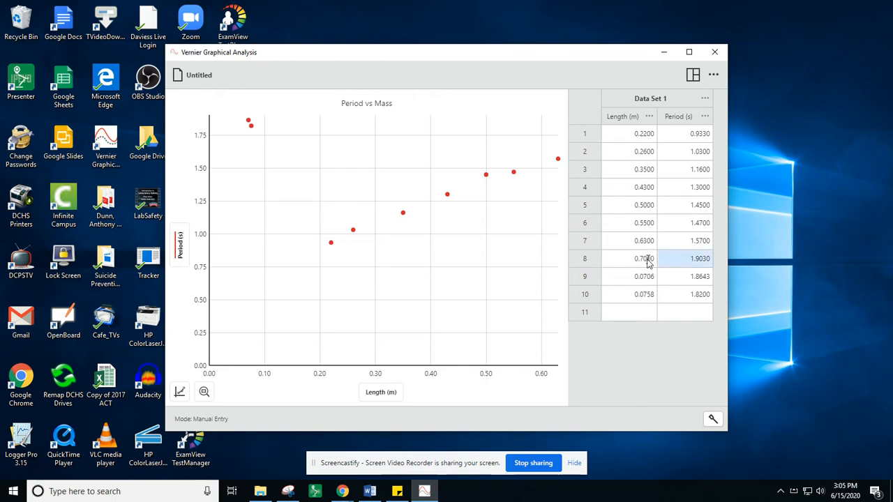
{"action": "type", "text": "1.79"}
{"action": "key", "text": "Tab"}
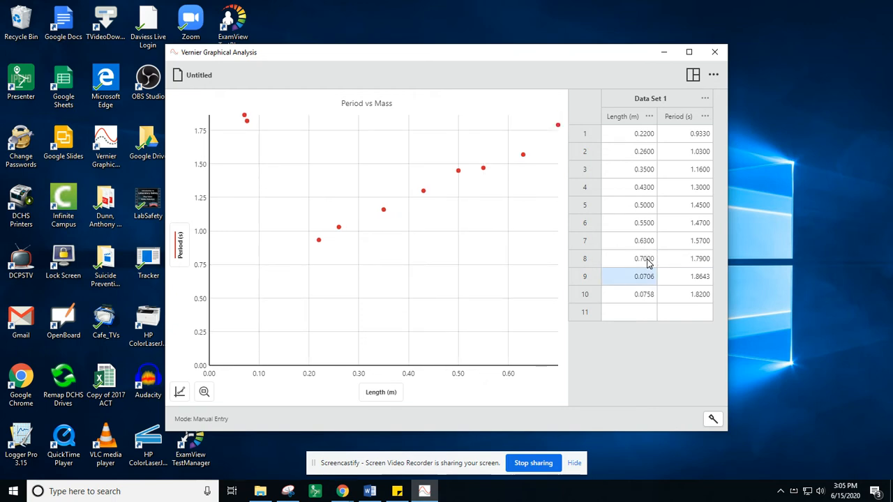
- Enter length 0.85 with period 1.87 in row 9, and length 0.97 with period 2.07 in row 10
{"action": "type", "text": ".85"}
{"action": "key", "text": "Tab"}
{"action": "type", "text": "1.87"}
{"action": "key", "text": "Tab"}
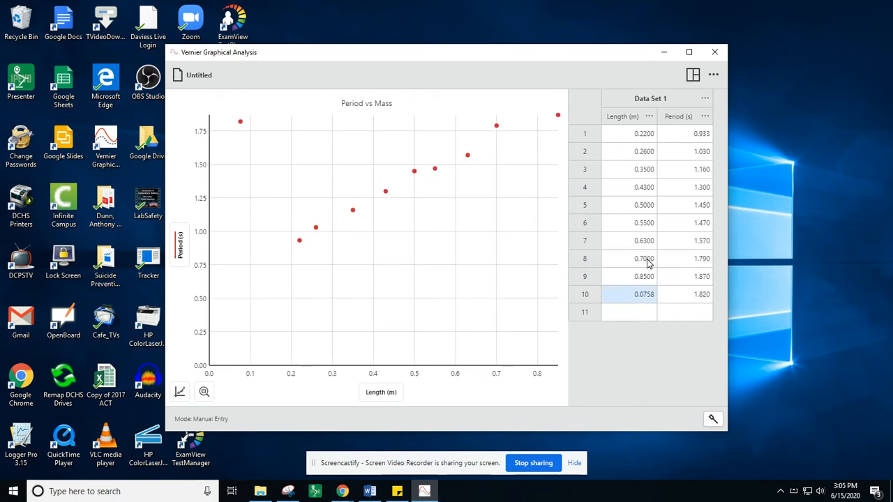
{"action": "type", "text": ".97"}
{"action": "key", "text": "Tab"}
{"action": "type", "text": "2"}
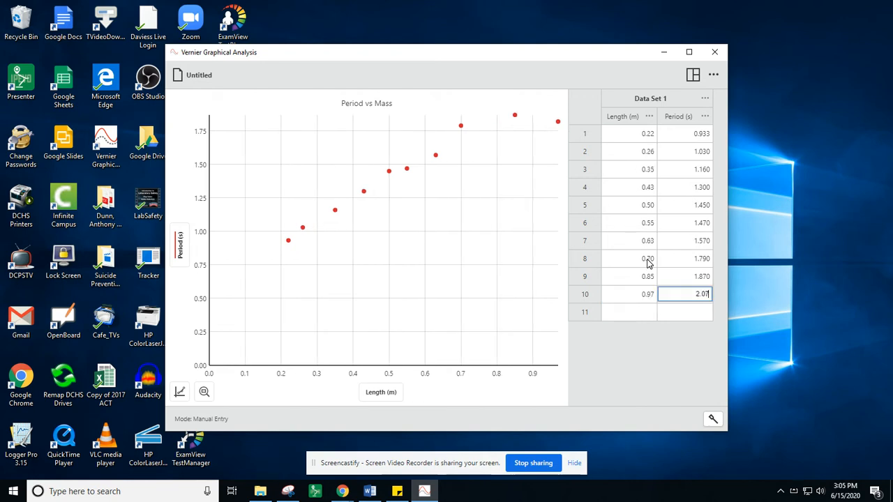
{"action": "type", "text": ".07"}
{"action": "key", "text": "Tab"}
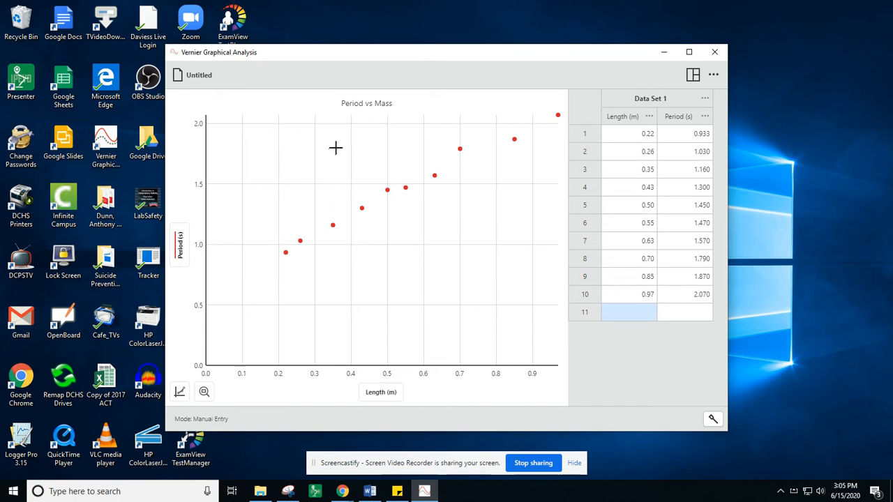
- Change the graph title to "Period vs Length" in the graph options
{"action": "left_click", "coordinate": [179, 393]}
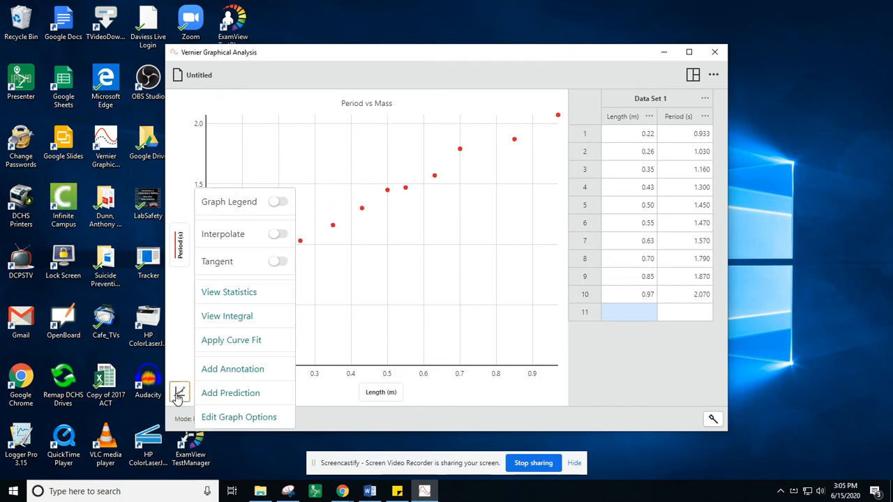
{"action": "left_click", "coordinate": [210, 417]}
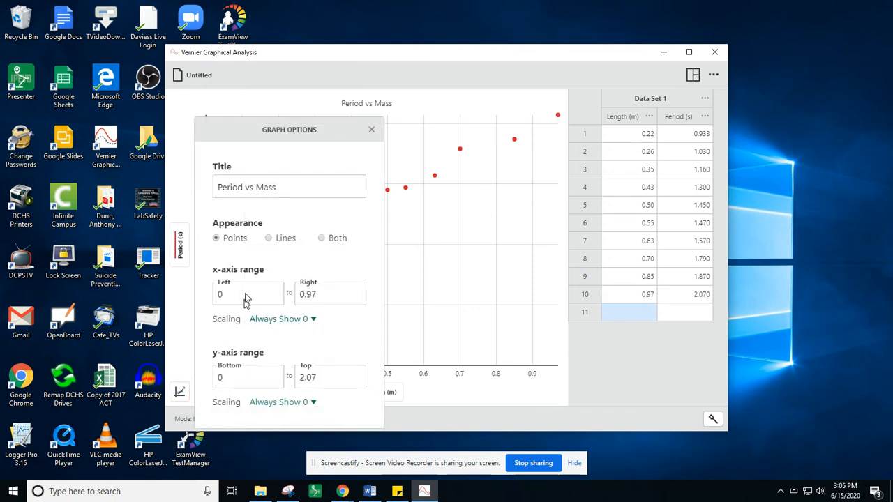
{"action": "triple_click", "coordinate": [285, 188]}
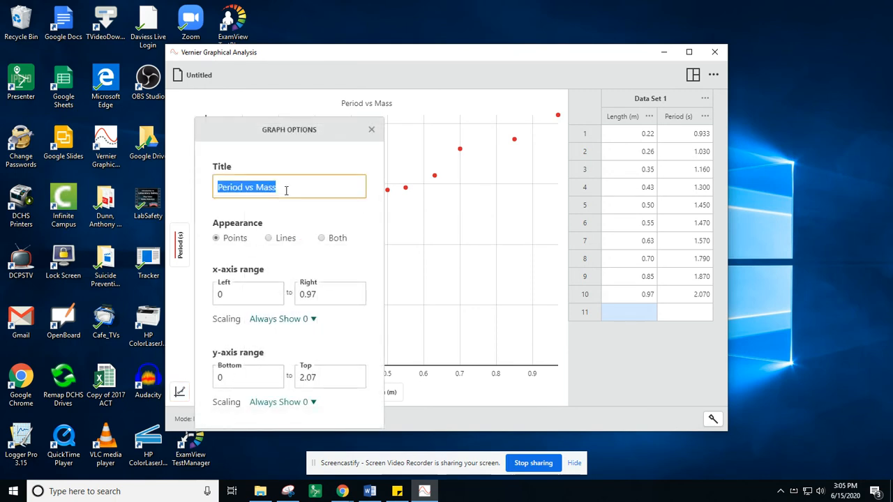
{"action": "left_click", "coordinate": [285, 190]}
{"action": "key", "text": "BackSpace"}
{"action": "key", "text": "BackSpace"}
{"action": "key", "text": "BackSpace"}
{"action": "key", "text": "BackSpace"}
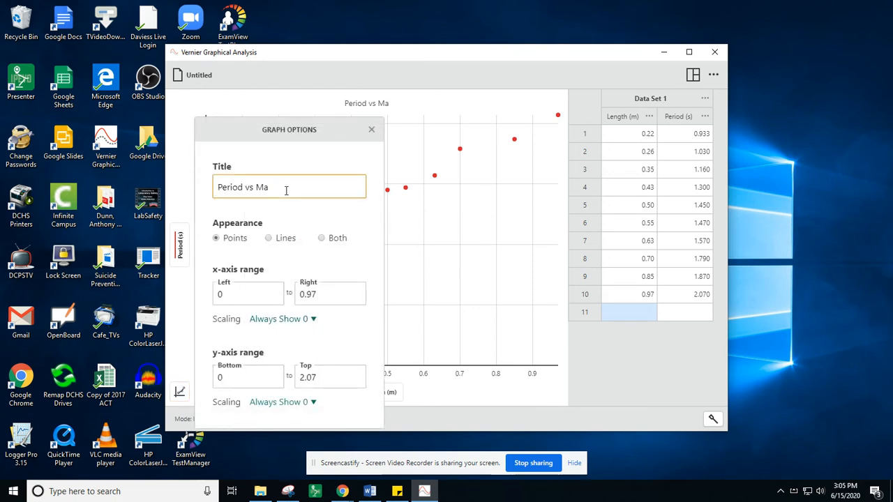
{"action": "type", "text": "Length"}
{"action": "left_click", "coordinate": [370, 129]}
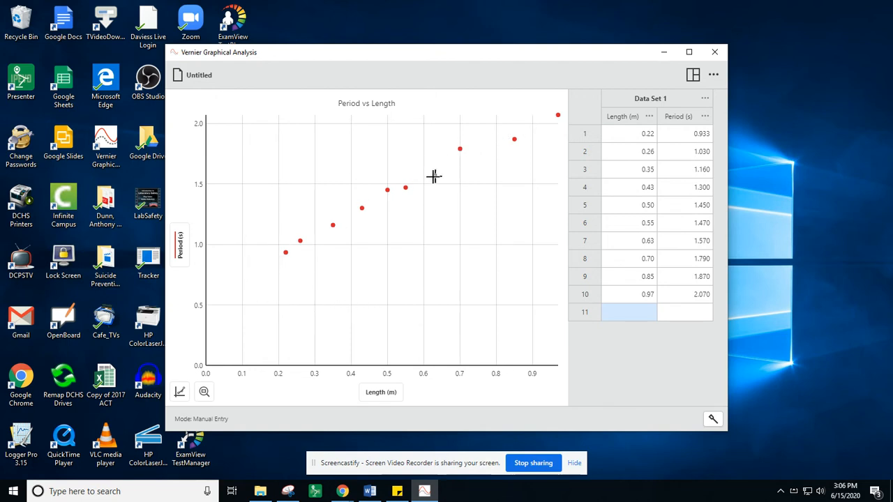
- Apply a linear curve fit to the period versus length data, examine its results, and remove the fit
{"action": "left_click", "coordinate": [180, 395]}
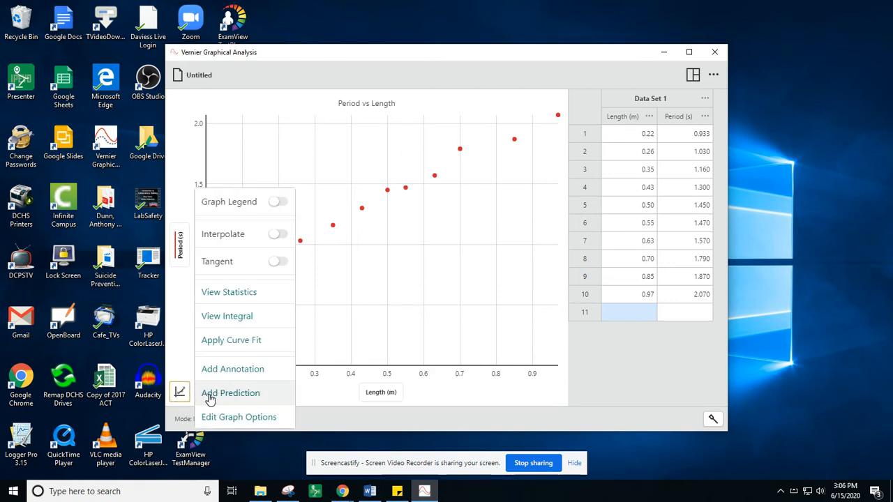
{"action": "left_click", "coordinate": [240, 342]}
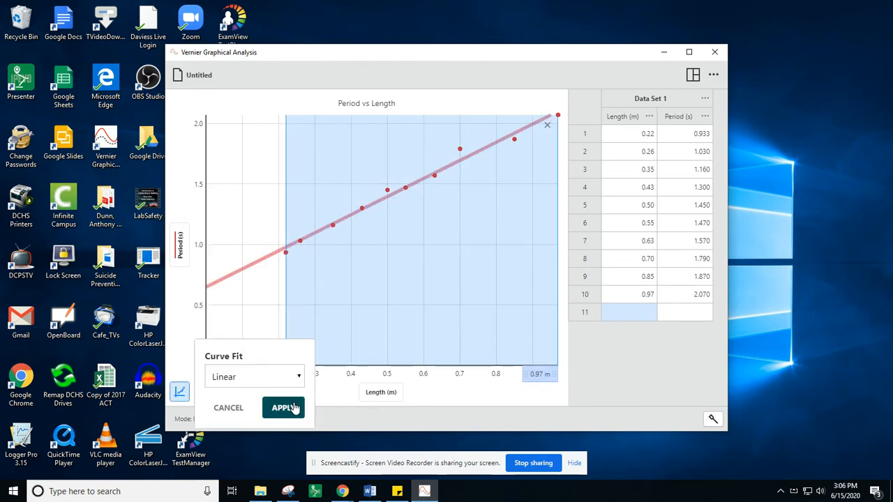
{"action": "left_click", "coordinate": [286, 408]}
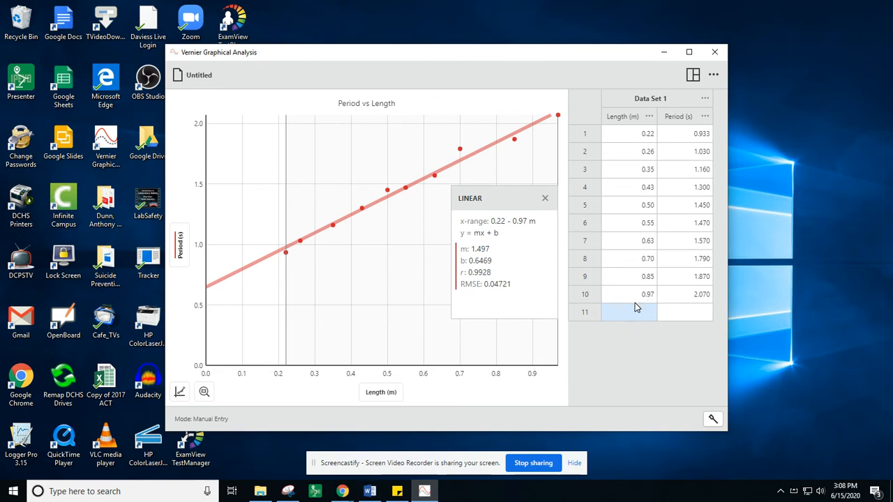
{"action": "left_click", "coordinate": [544, 198]}
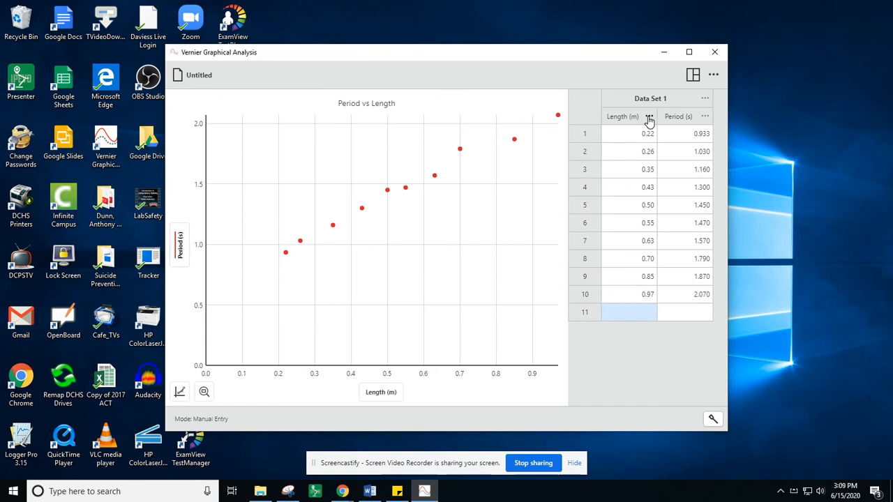
- Start a new calculated column named "Period Squared" with units s^2
{"action": "left_click", "coordinate": [705, 119]}
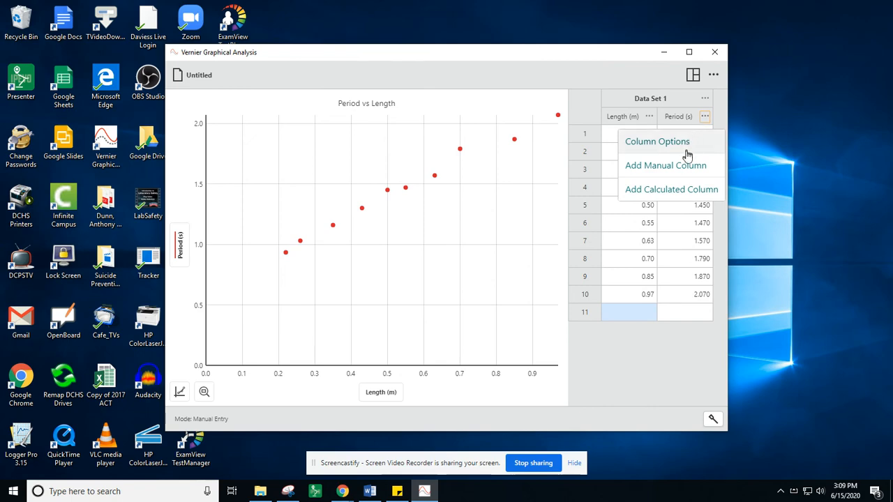
{"action": "left_click", "coordinate": [680, 194]}
{"action": "left_click", "coordinate": [418, 176]}
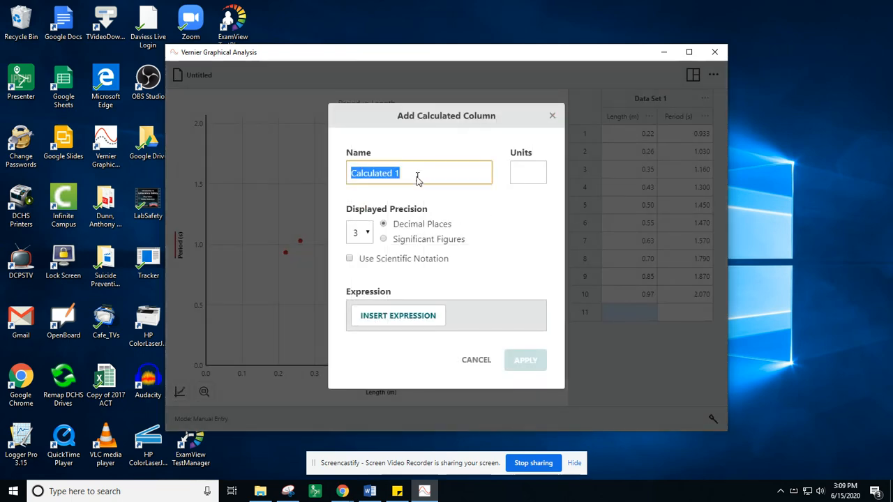
{"action": "type", "text": "Peri"}
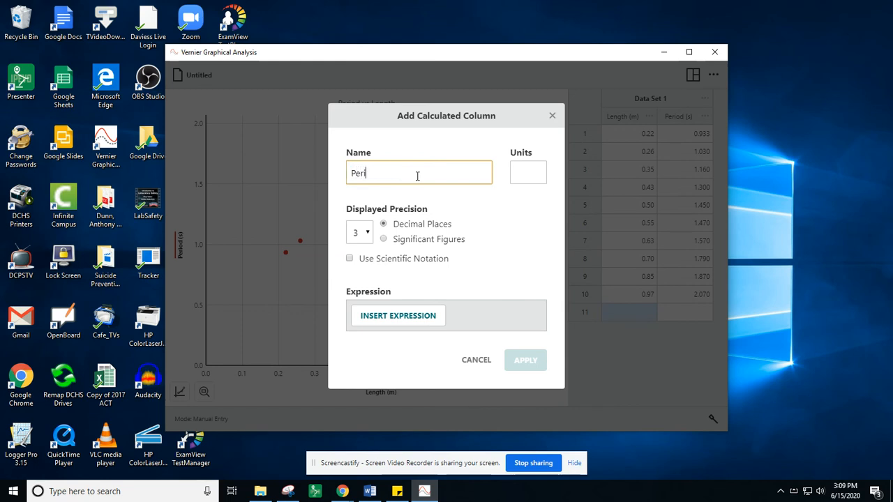
{"action": "type", "text": "od Squared"}
{"action": "key", "text": "Tab"}
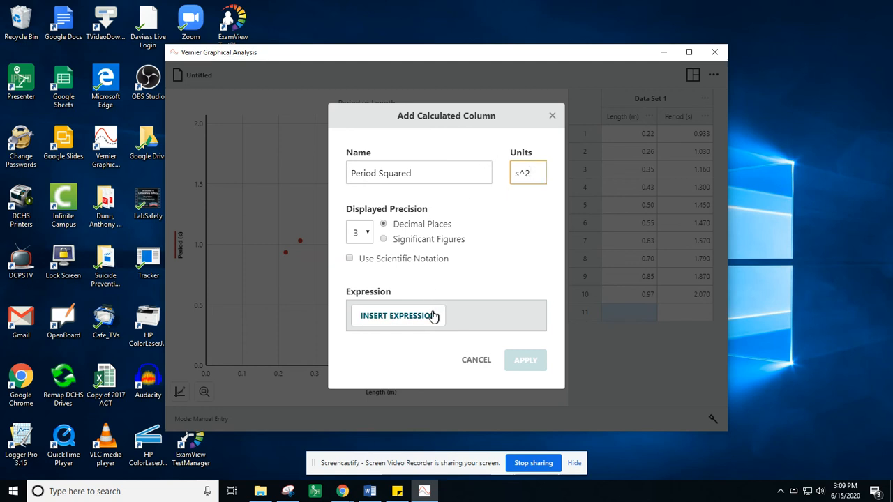
- Define the Period Squared column with the expression A*X^B, using Period as X, A = 1 and B = 2, and apply it
{"action": "left_click", "coordinate": [422, 319]}
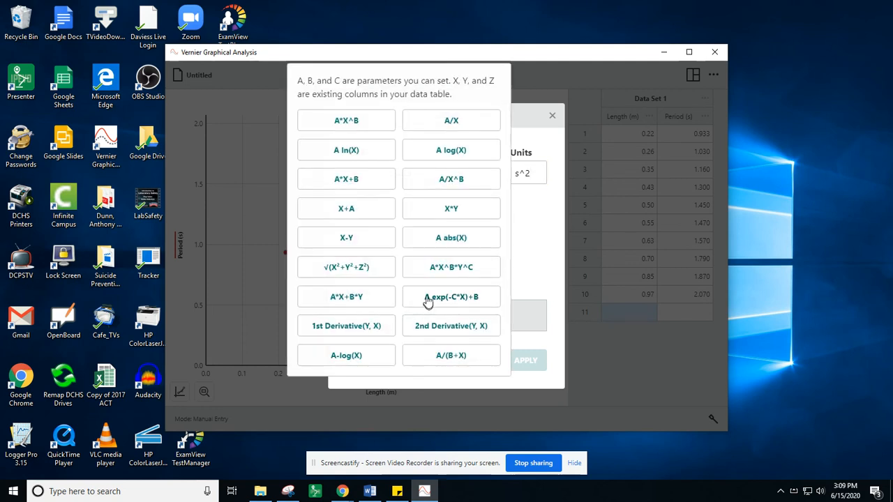
{"action": "left_click", "coordinate": [357, 124]}
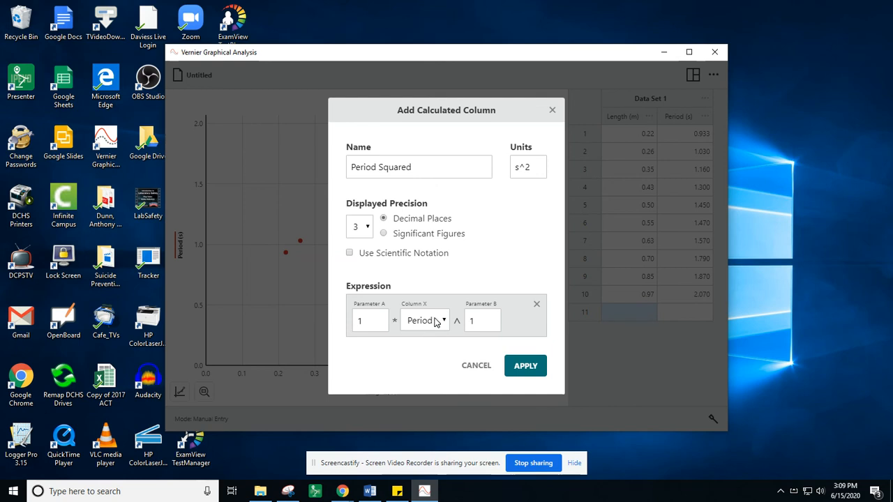
{"action": "left_click", "coordinate": [479, 320]}
{"action": "type", "text": "1"}
{"action": "type", "text": "2"}
{"action": "left_click", "coordinate": [527, 369]}
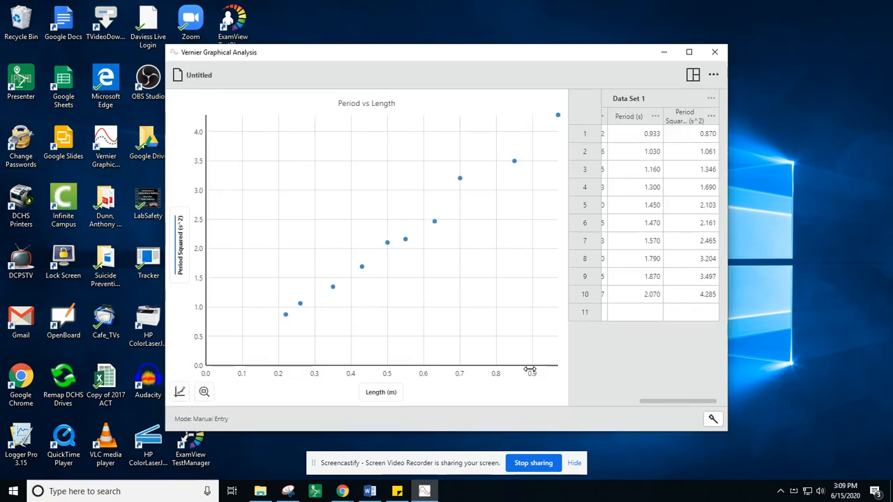
- Apply a linear curve fit to the Period Squared versus Length data and move its results box slightly lower on the graph
{"action": "left_click", "coordinate": [178, 260]}
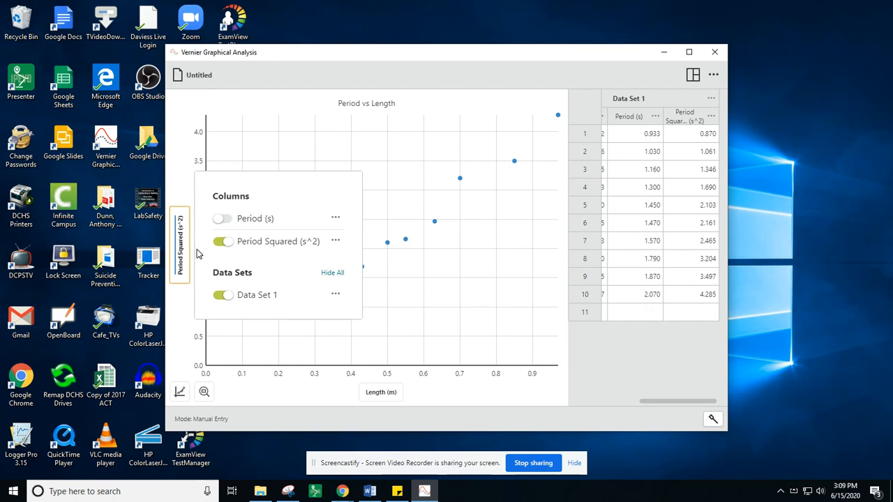
{"action": "left_click", "coordinate": [179, 269]}
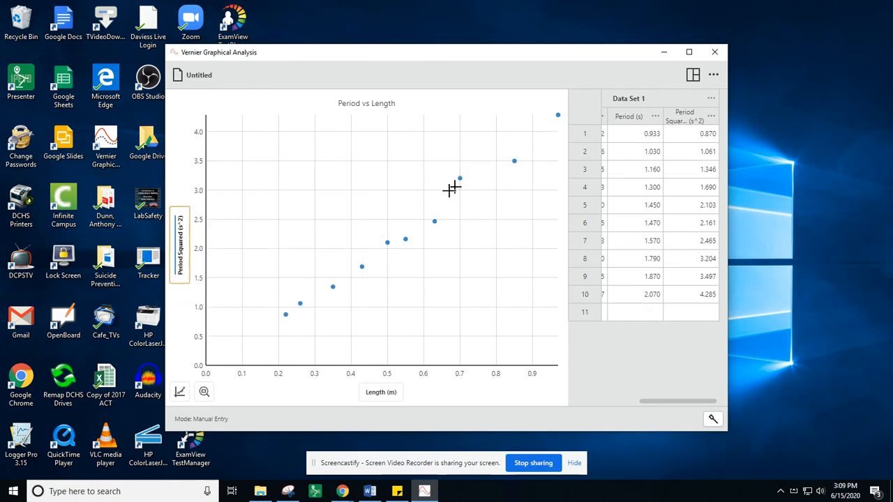
{"action": "left_click", "coordinate": [180, 393]}
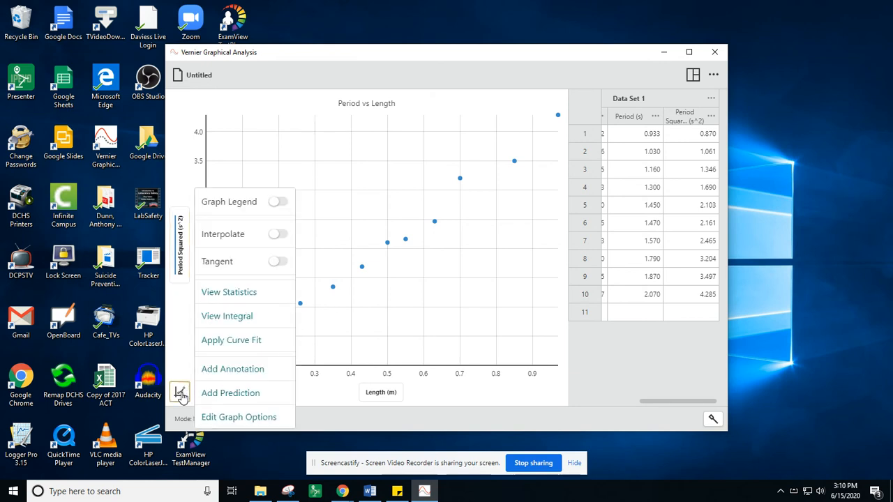
{"action": "left_click", "coordinate": [237, 339]}
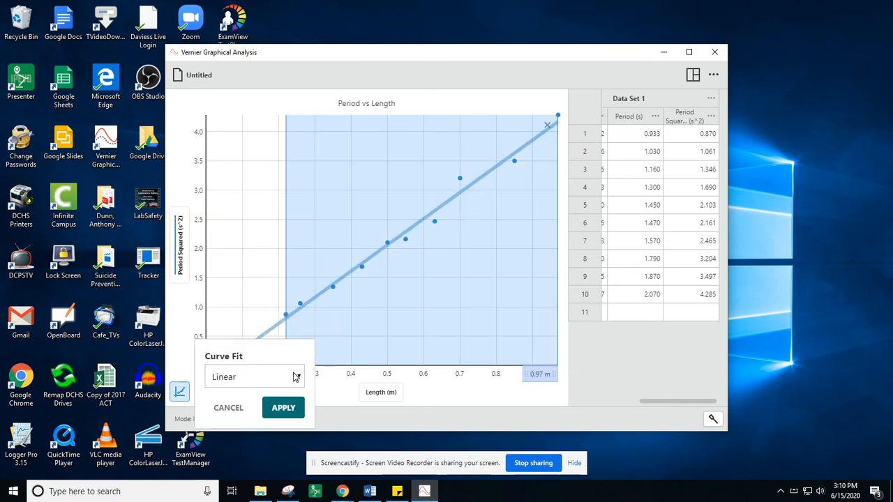
{"action": "left_click", "coordinate": [285, 407]}
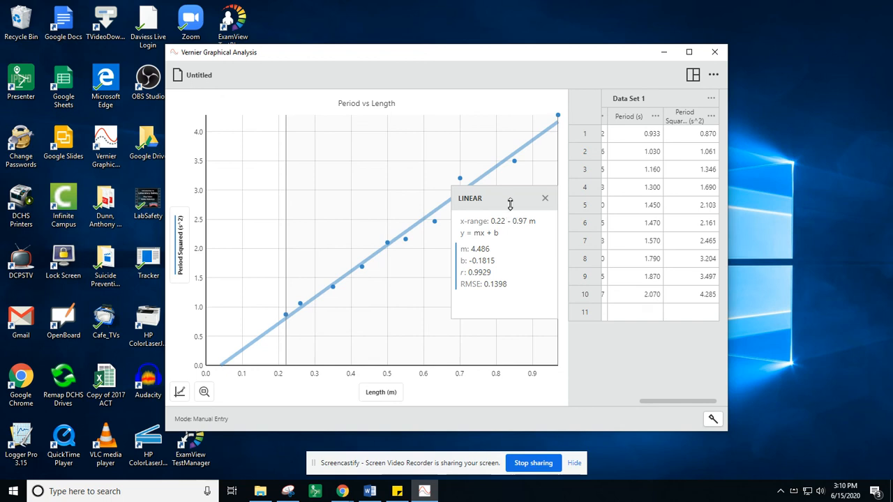
{"action": "left_click_drag", "start_coordinate": [513, 194], "coordinate": [509, 222]}
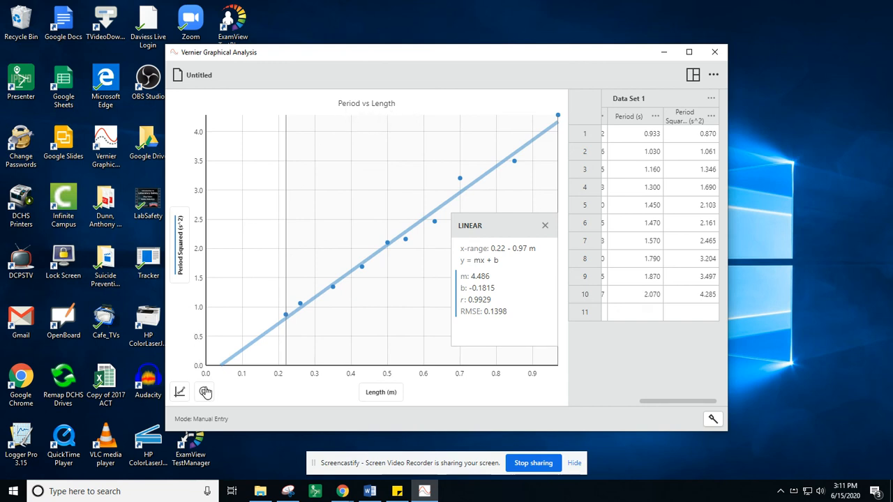
- Change the graph title to "Period Squared vs Length" in the graph options
{"action": "left_click", "coordinate": [180, 392]}
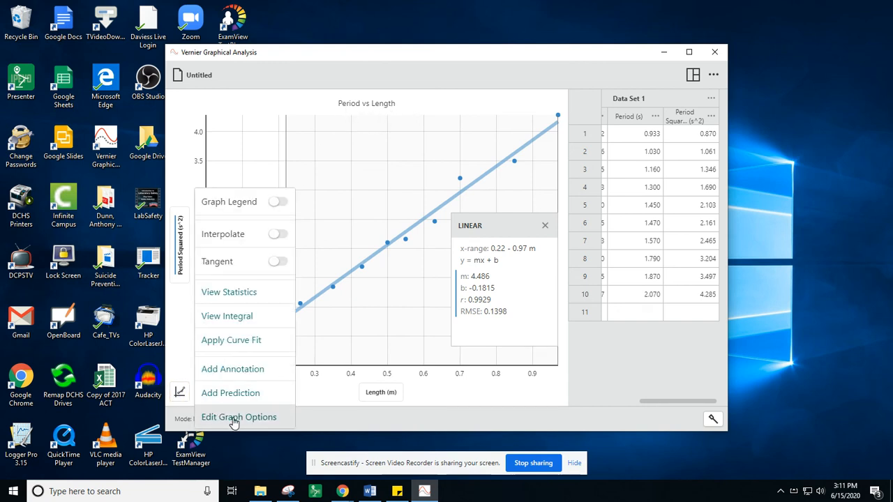
{"action": "left_click", "coordinate": [234, 418]}
{"action": "triple_click", "coordinate": [246, 187]}
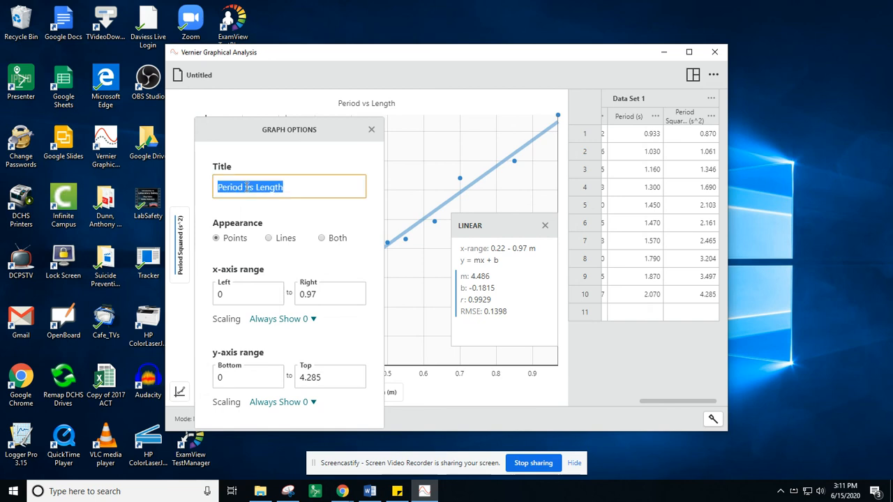
{"action": "left_click", "coordinate": [246, 187]}
{"action": "type", "text": "Squared"}
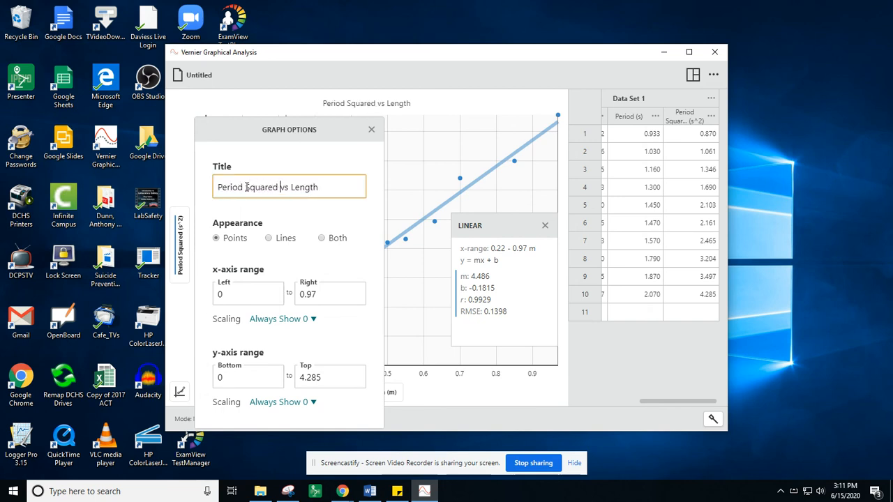
{"action": "left_click", "coordinate": [371, 129]}
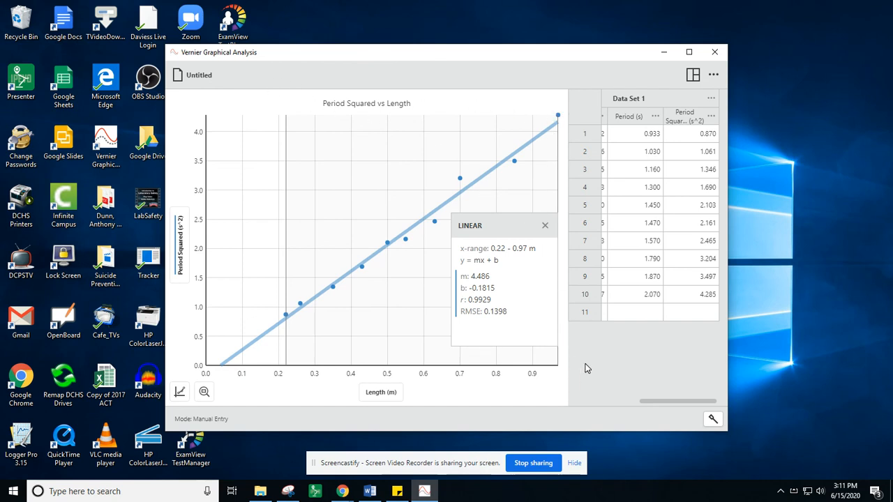
- View the data table on its own and return to the combined graph and table layout
{"action": "left_click", "coordinate": [694, 76]}
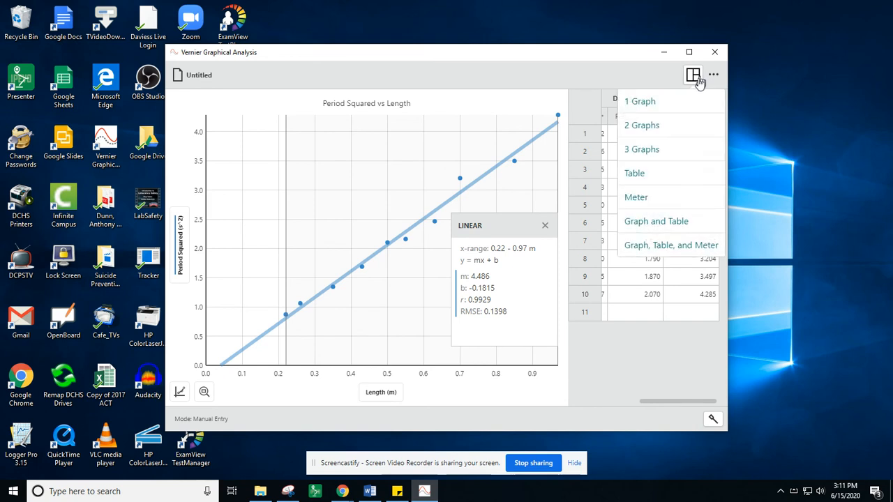
{"action": "left_click", "coordinate": [637, 177]}
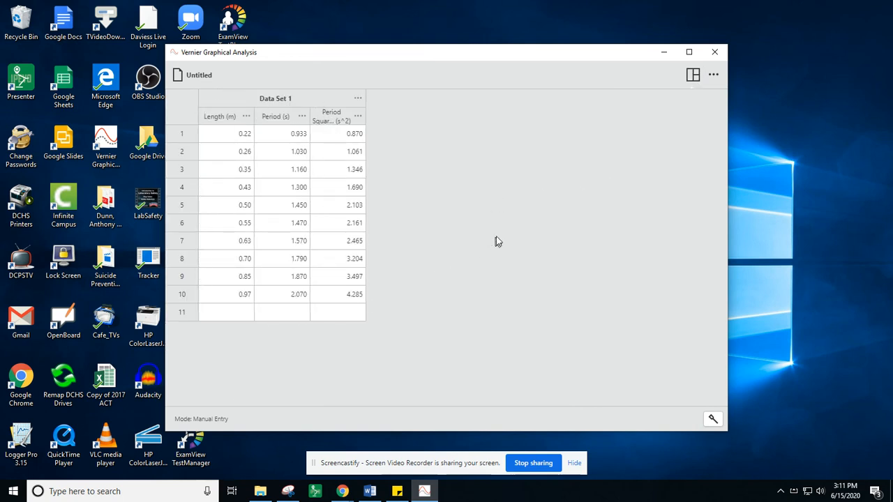
{"action": "left_click", "coordinate": [692, 74]}
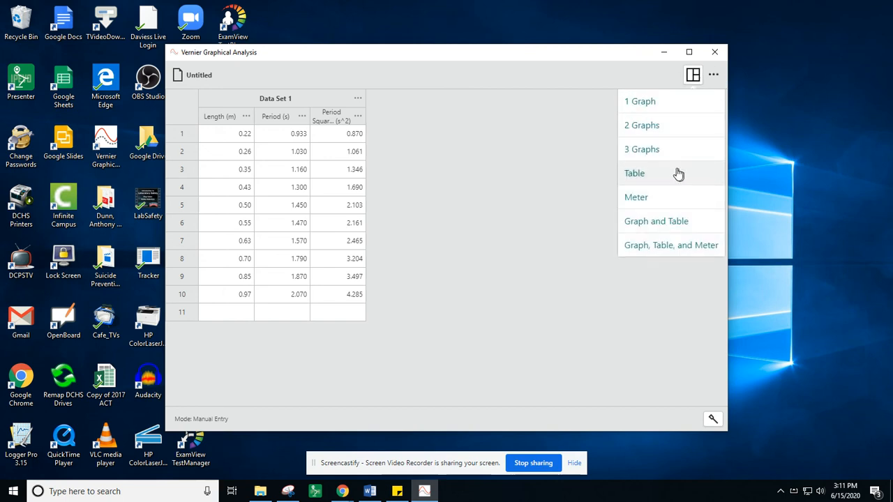
{"action": "left_click", "coordinate": [650, 222]}
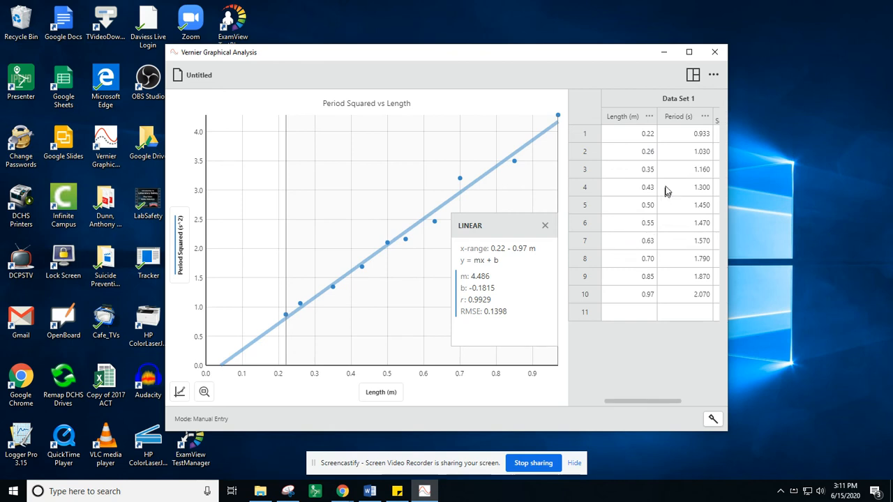